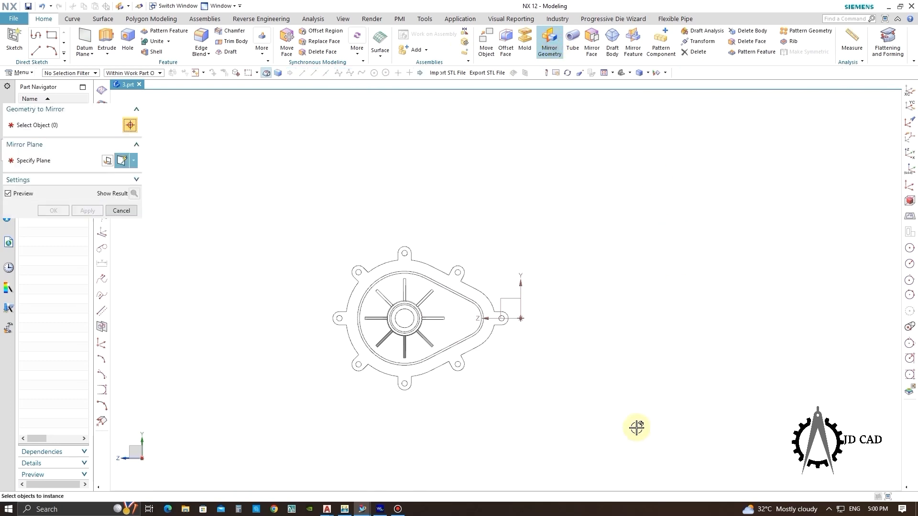
Step: Mirror the cover body across the datum plane perpendicular to the Z axis using Mirror Geometry
left_click(433, 311)
middle_click_drag(559, 266, 574, 247)
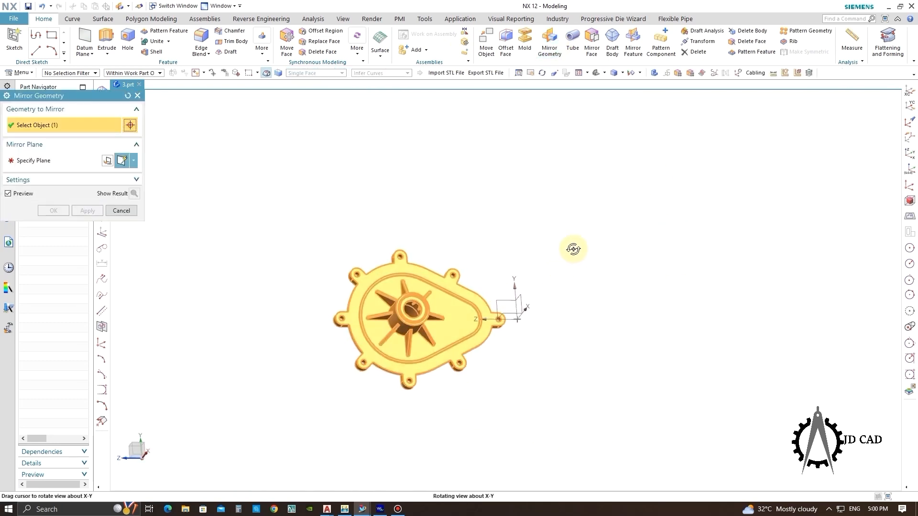
left_click(44, 170)
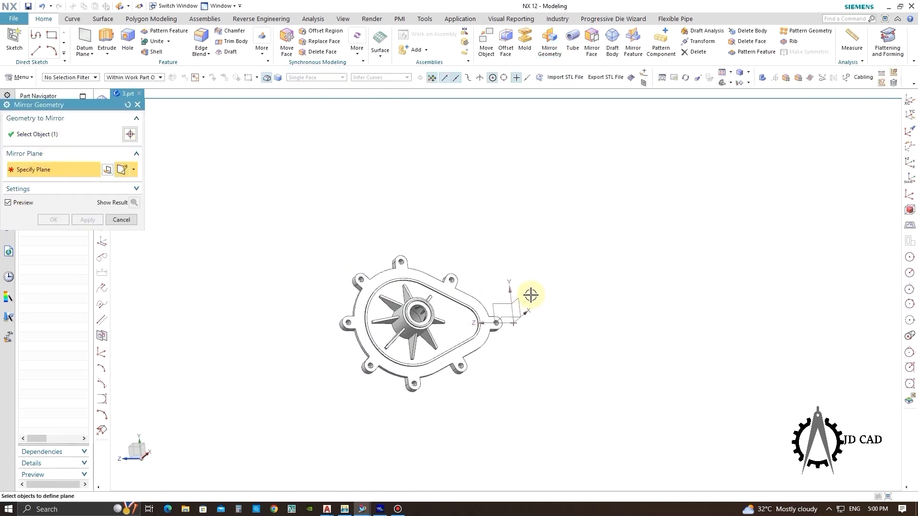
left_click(521, 298)
left_click(88, 220)
middle_click(412, 234)
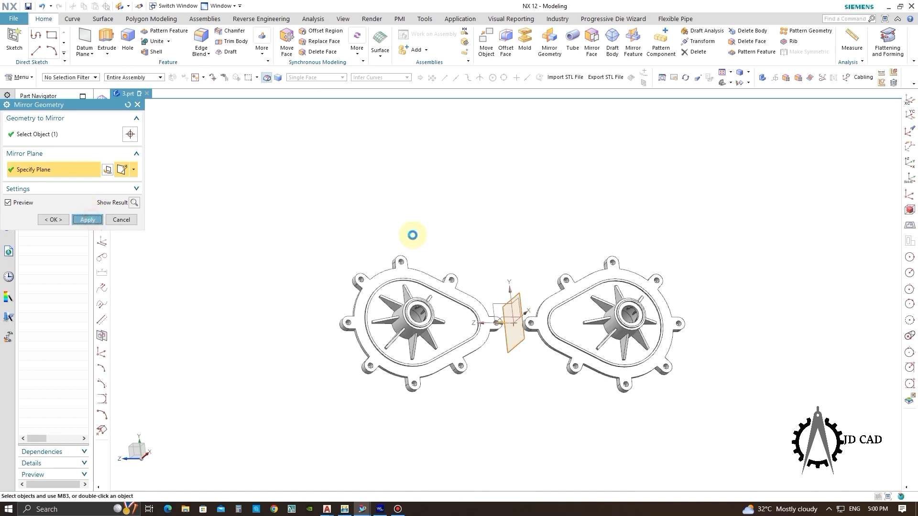
Step: Start a sketch on the inferred datum plane and draw a centre rectangle about 294 by 117 mm from the origin, enclosing both covers
key("F8")
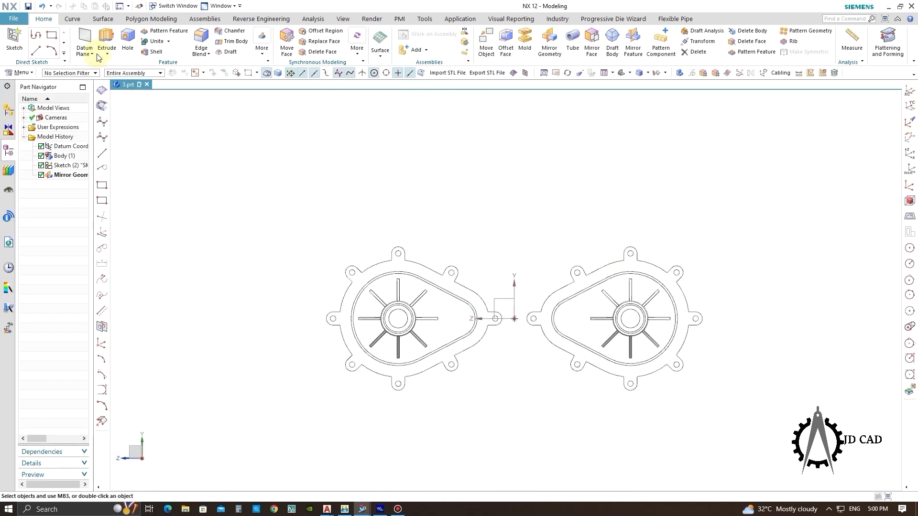
left_click(23, 42)
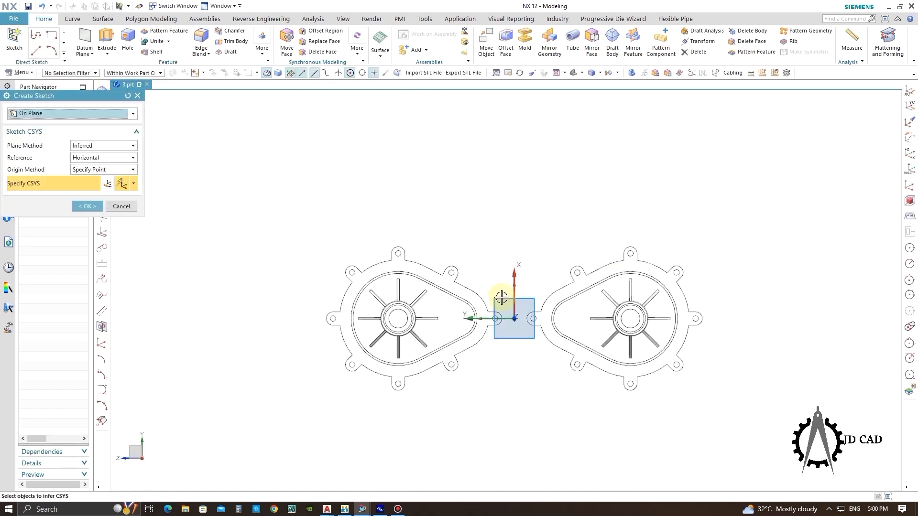
middle_click(532, 232)
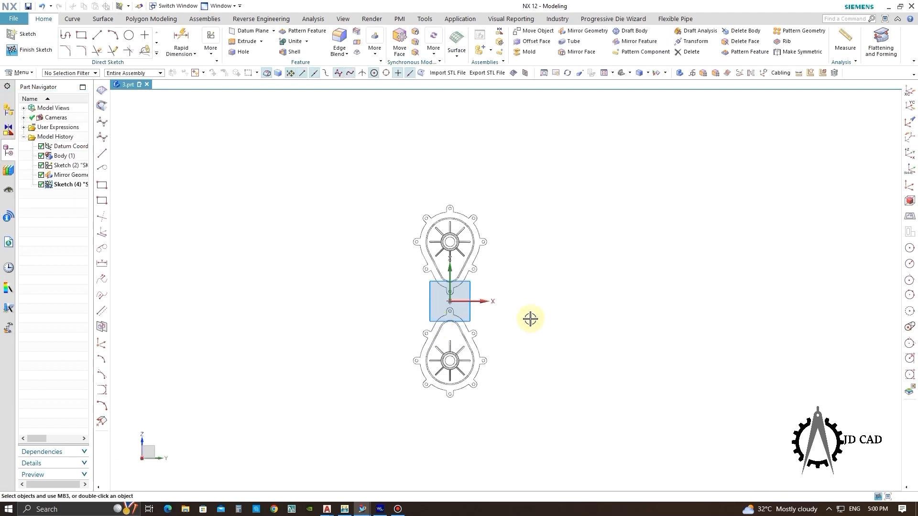
mouse_move(529, 318)
middle_mouse_down()
mouse_move(580, 249)
mouse_move(617, 271)
mouse_move(467, 268)
middle_mouse_up()
key("F8")
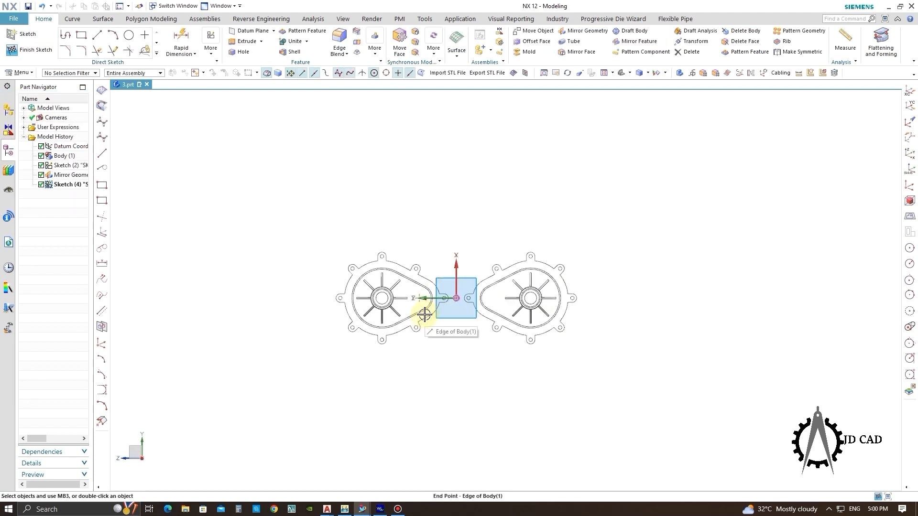
left_click(82, 35)
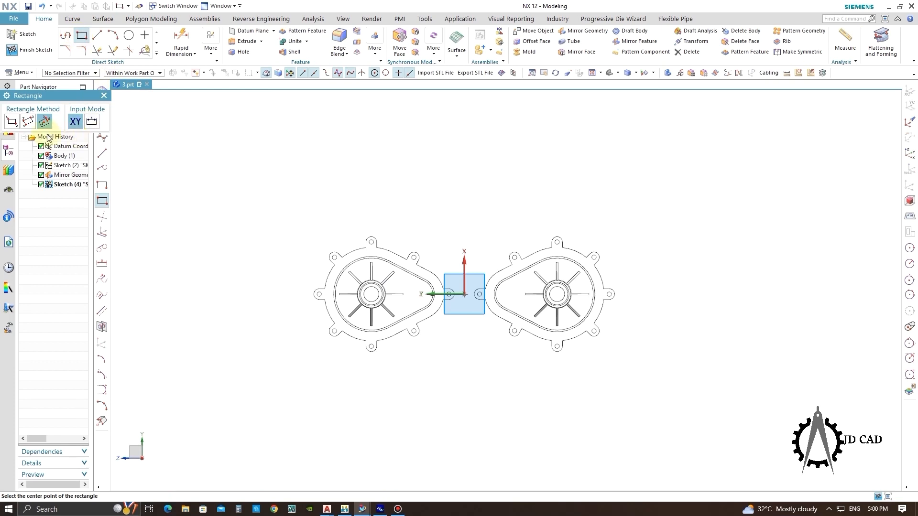
left_click(463, 294)
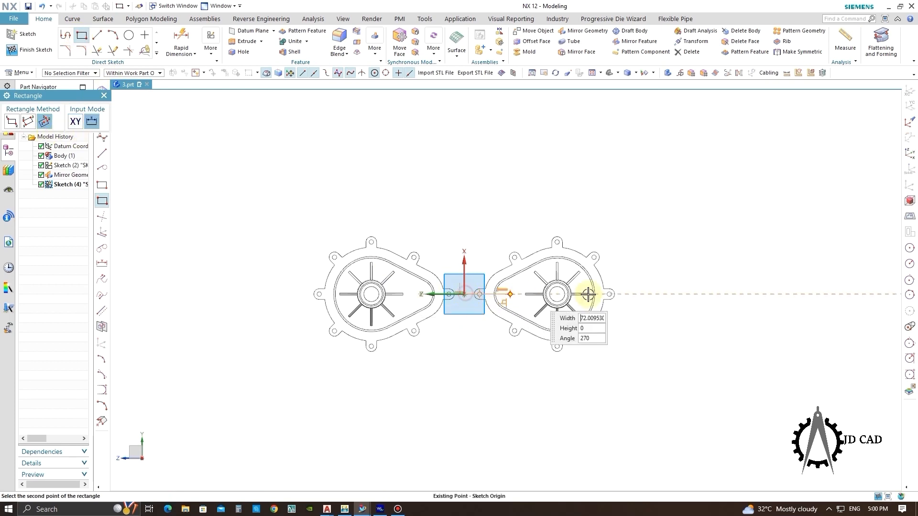
left_click(651, 220)
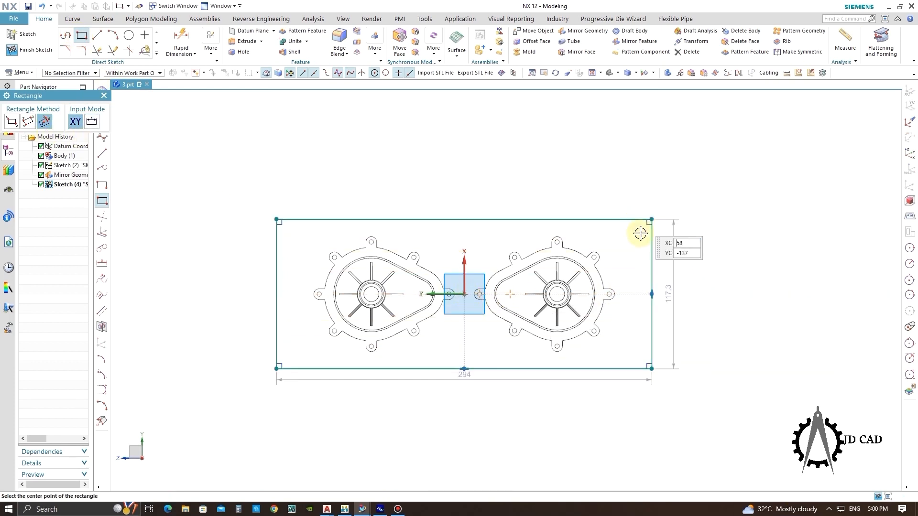
key("Escape")
Step: Set the sketched rectangle's height to 120 mm and its length to 250 mm
double_click(672, 296)
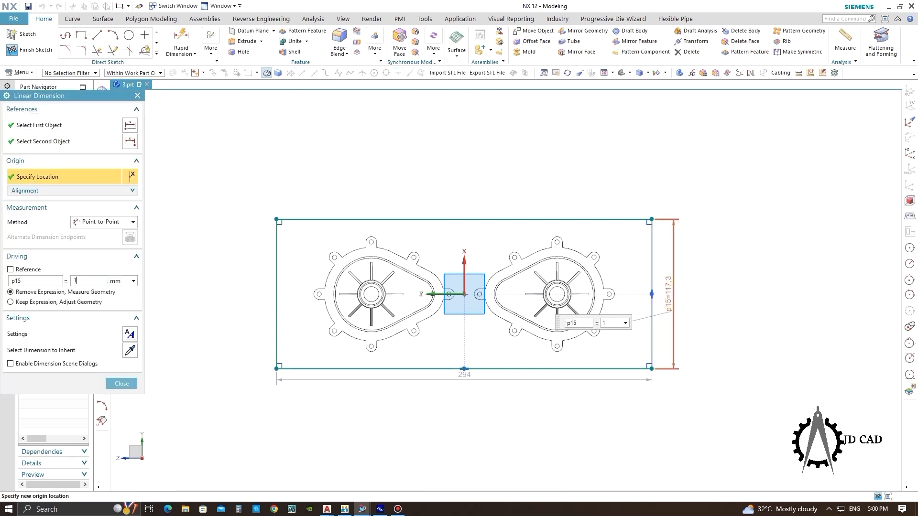
key("Return")
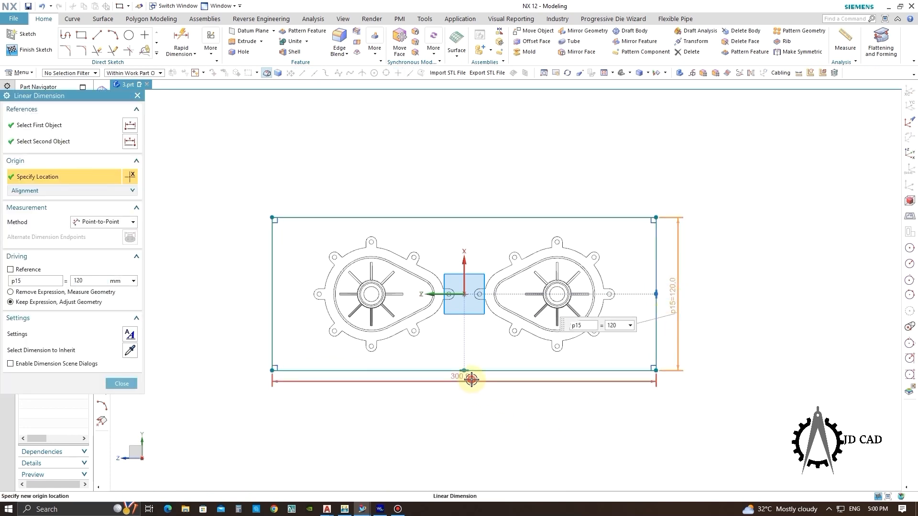
double_click(471, 380)
type("250")
key("Return")
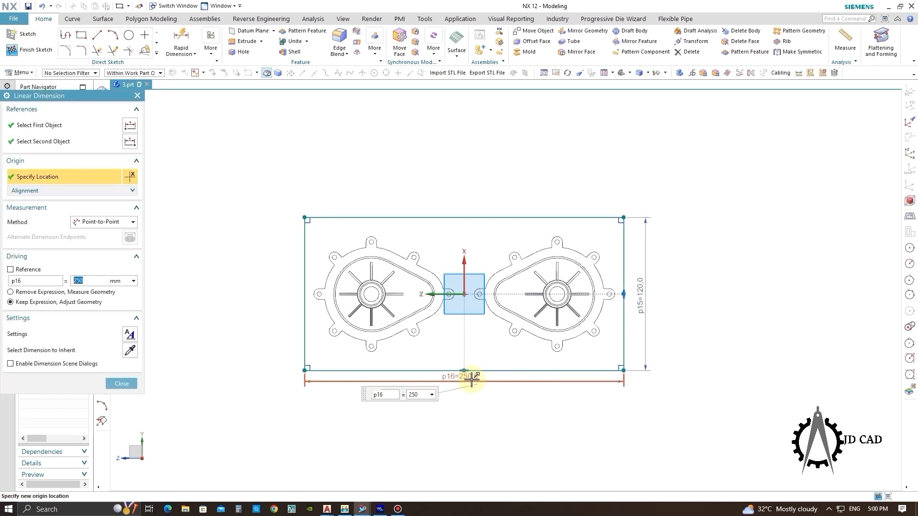
middle_click(472, 378)
Step: Extrude the rectangle from 0 to 40 mm as a separate solid block with no Boolean
middle_click_drag(676, 309, 695, 282)
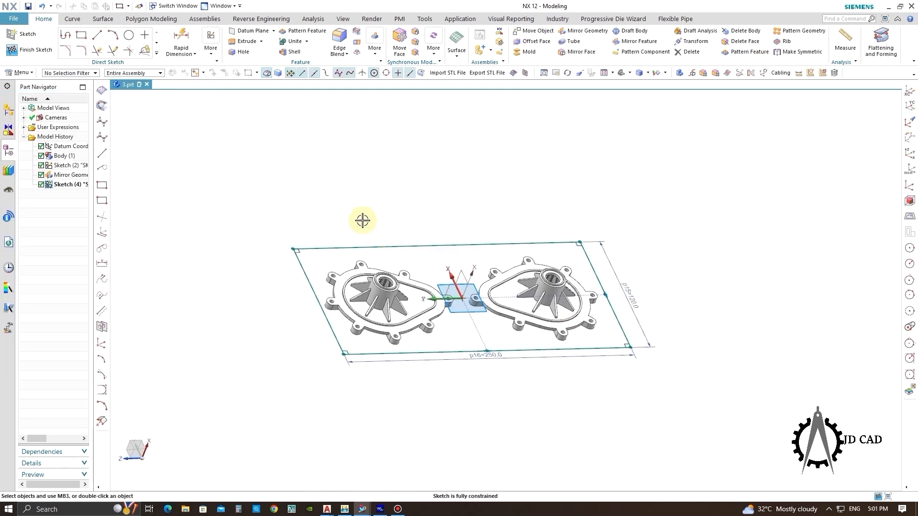
left_click(249, 44)
middle_click_drag(686, 180, 498, 281)
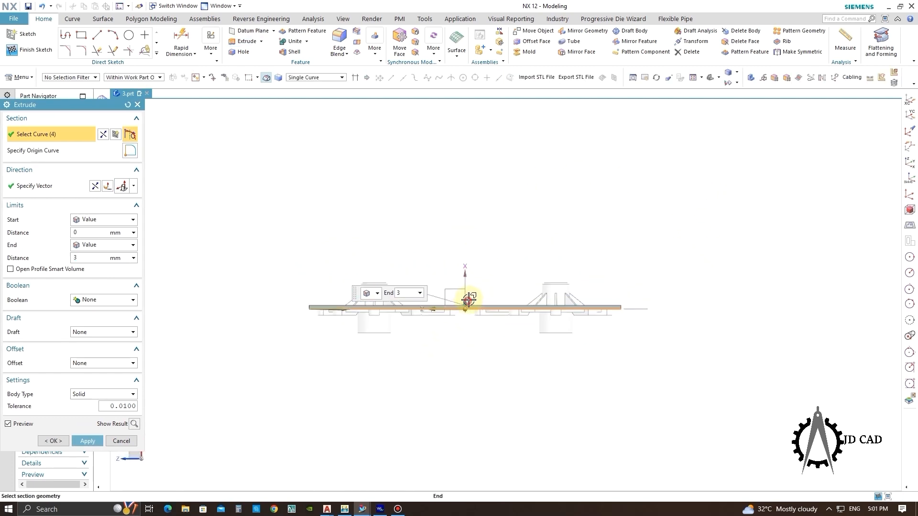
left_click_drag(469, 300, 476, 250)
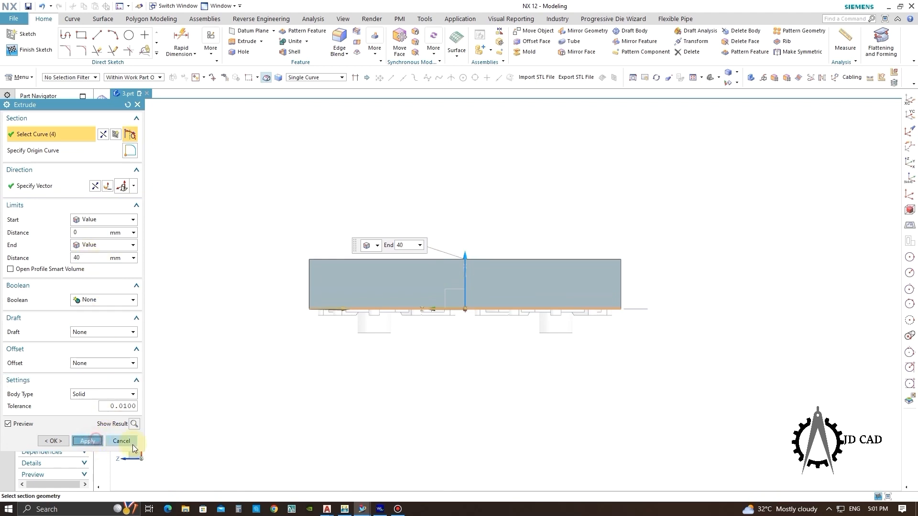
left_click(88, 441)
Step: Hide the rectangle sketch on the block's face
middle_click_drag(459, 354, 483, 244)
right_click(475, 238)
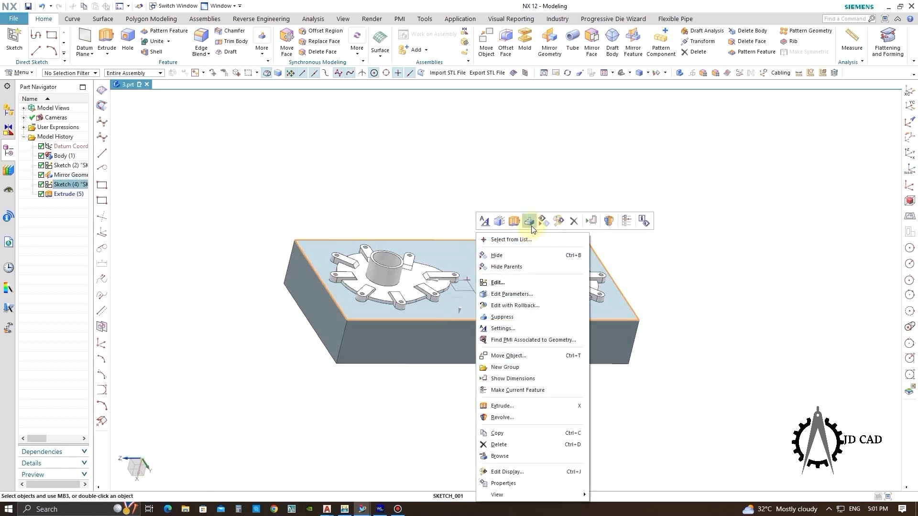
left_click(538, 219)
middle_click_drag(495, 190, 393, 120)
Step: Subtract both cover bodies from the block with Keep Tool enabled
left_click(164, 65)
left_click(444, 243)
left_click(404, 300)
left_click(572, 278)
left_click(98, 259)
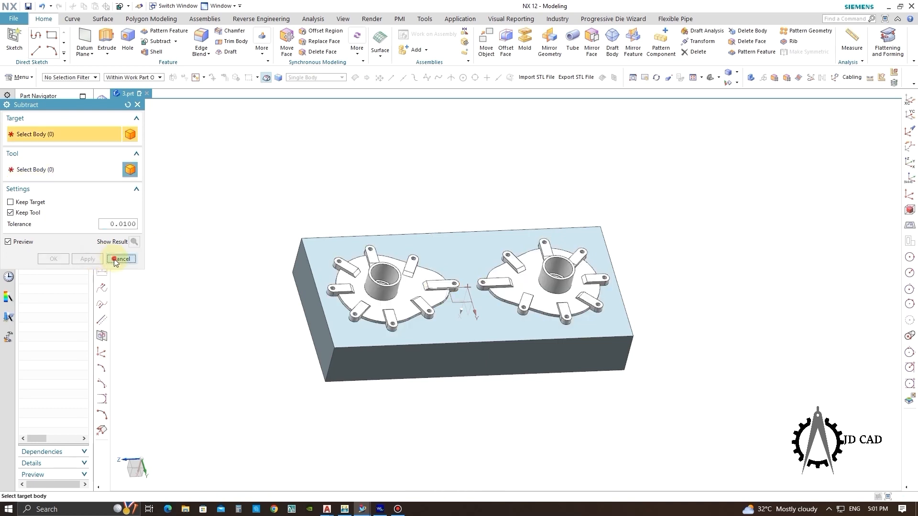
left_click(121, 259)
Step: Hide both cover bodies so only the block with its cavities stays displayed
key("ctrl+b")
left_click(418, 268)
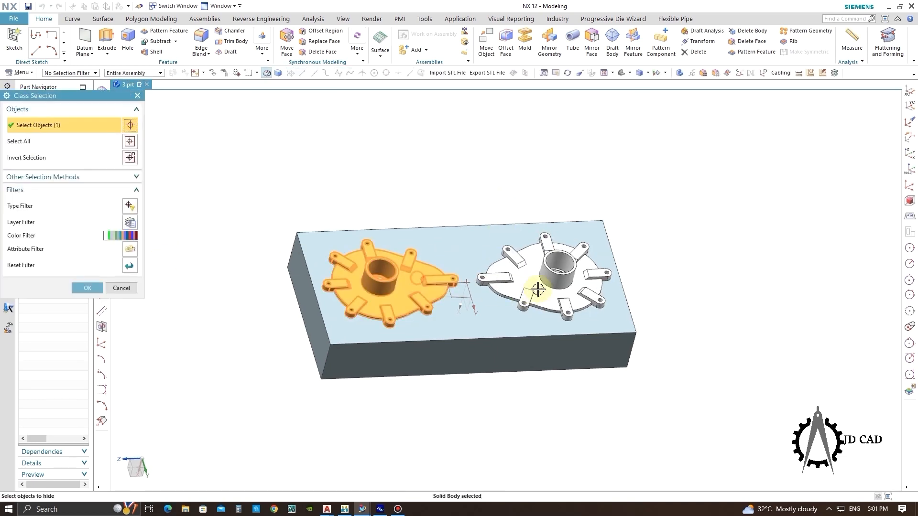
left_click(584, 288)
middle_click(523, 215)
middle_click_drag(565, 243, 373, 284)
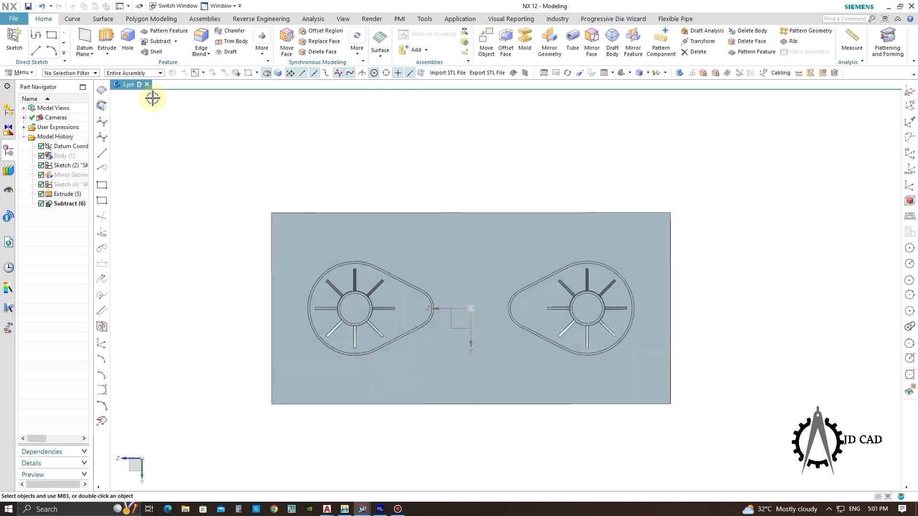
left_click(20, 37)
scroll(351, 294, "up", 7)
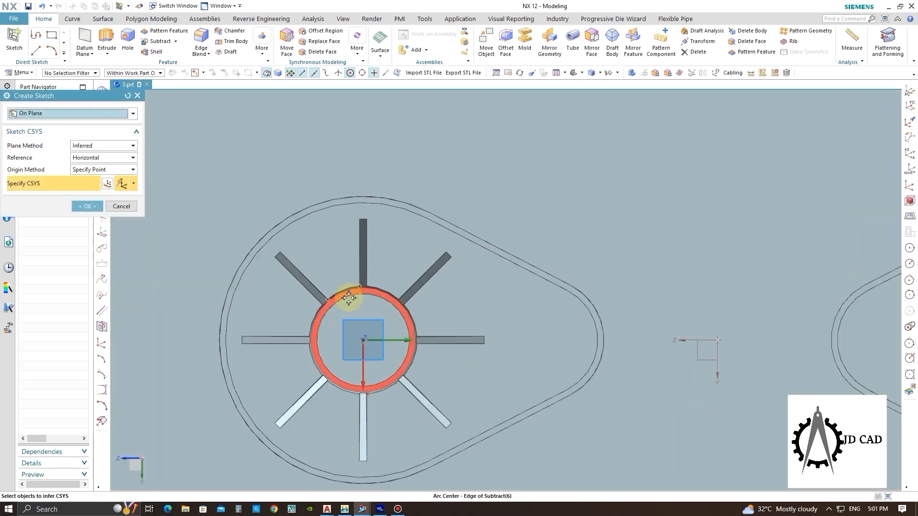
key("Escape")
Step: Extrude the inner circular hub edge of the +Z side cavity as a sheet body from -170 to 40 mm with no Boolean
left_click(107, 37)
scroll(358, 240, "down", 3)
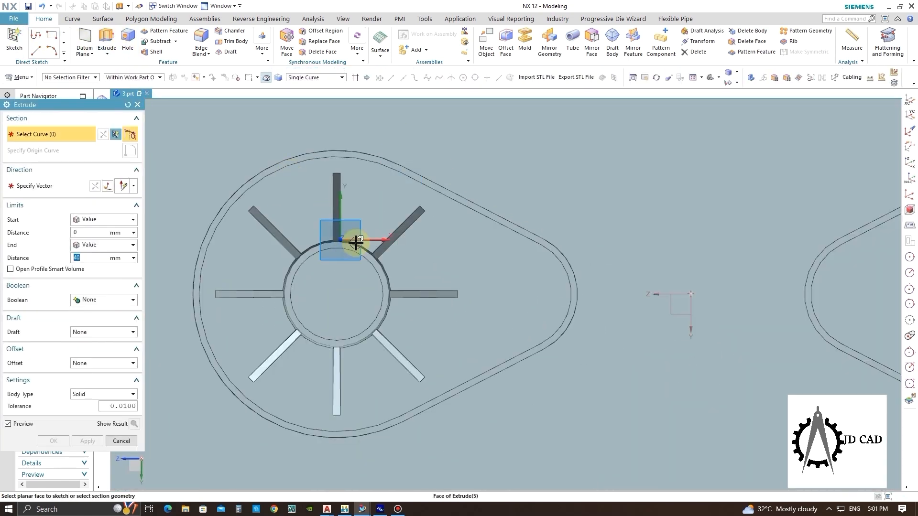
mouse_move(359, 240)
middle_mouse_down()
mouse_move(358, 263)
mouse_move(344, 235)
middle_mouse_up()
scroll(354, 273, "up", 4)
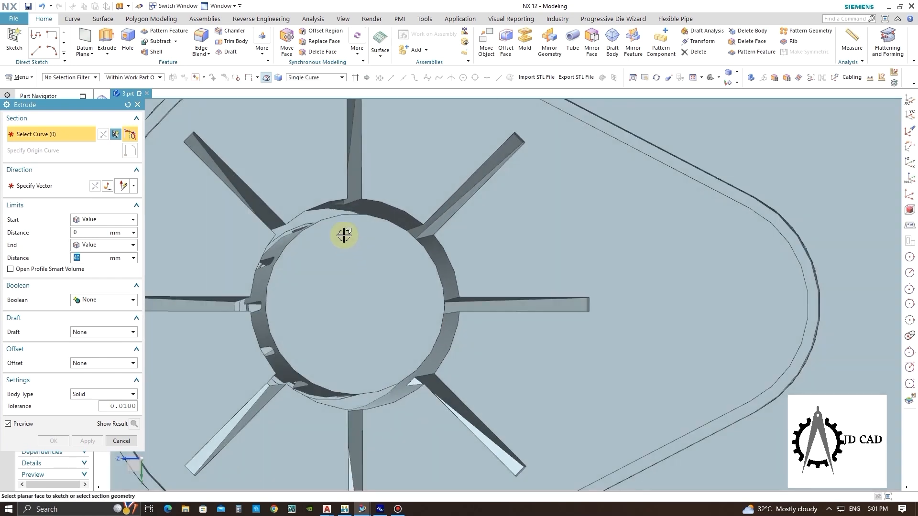
left_click(335, 216)
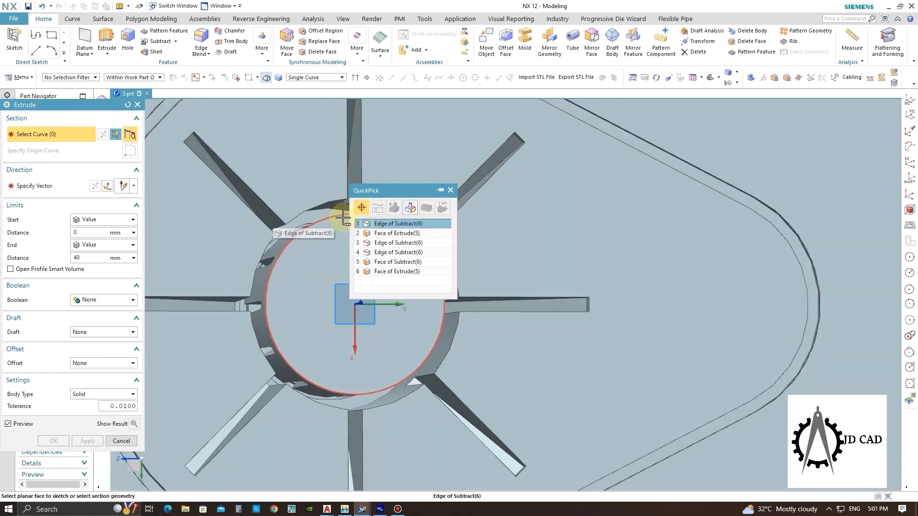
left_click(375, 221)
scroll(278, 271, "down", 6)
left_click_drag(296, 280, 253, 313)
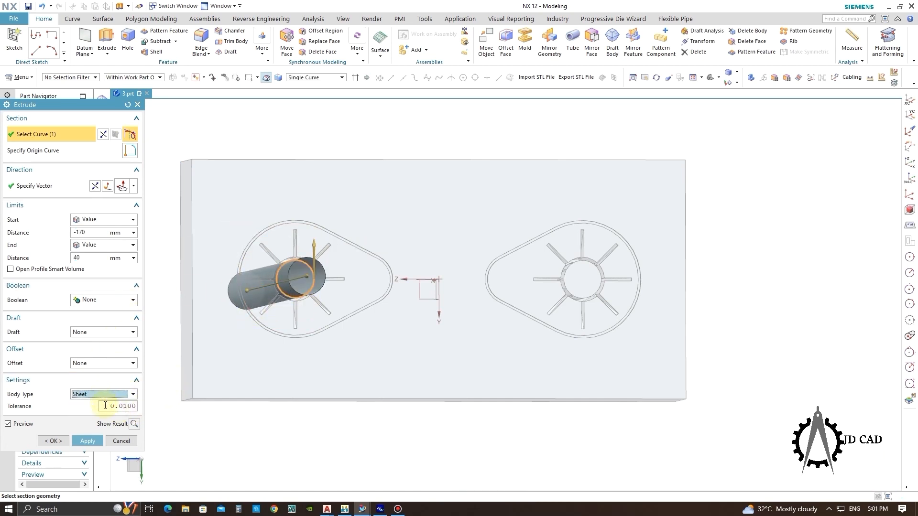
left_click(88, 441)
left_click(121, 441)
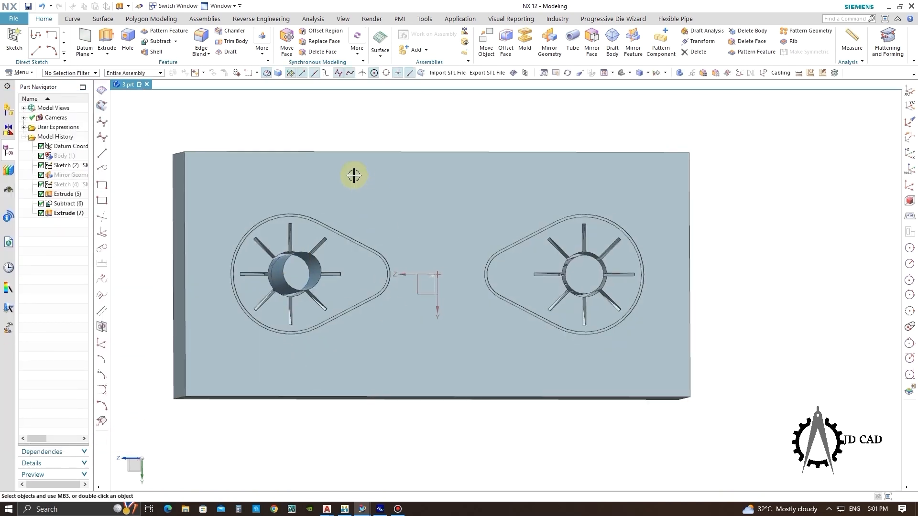
Step: Extrude the inner circular hub edge of the other cavity as a sheet body, also from -170 to 40 mm with no Boolean
left_click(262, 56)
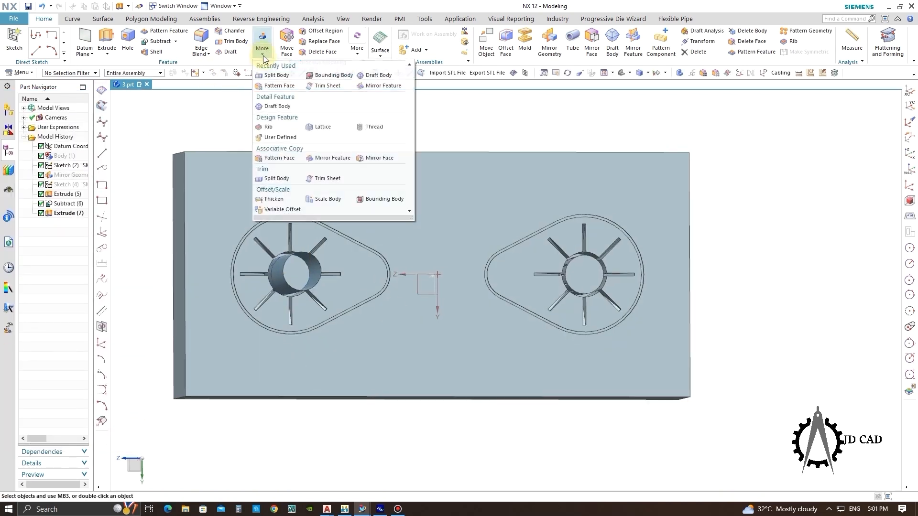
left_click(281, 78)
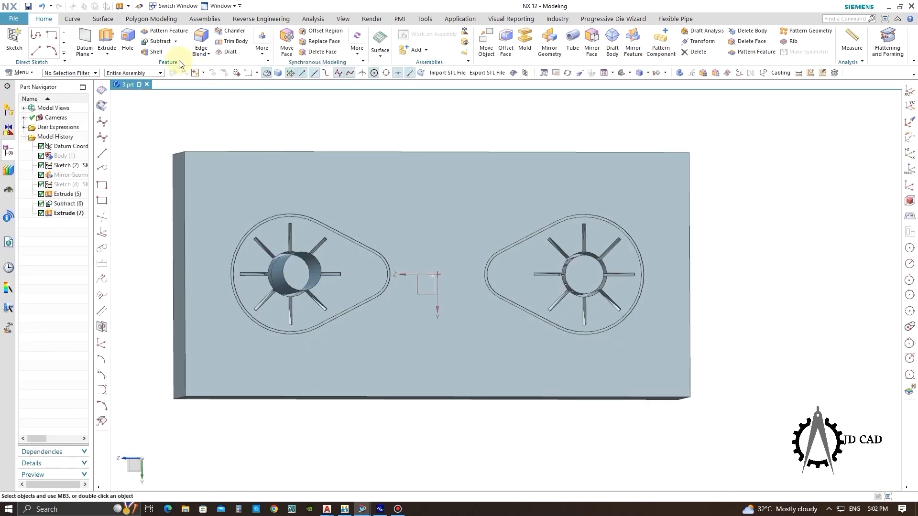
left_click(106, 39)
scroll(581, 265, "up", 2)
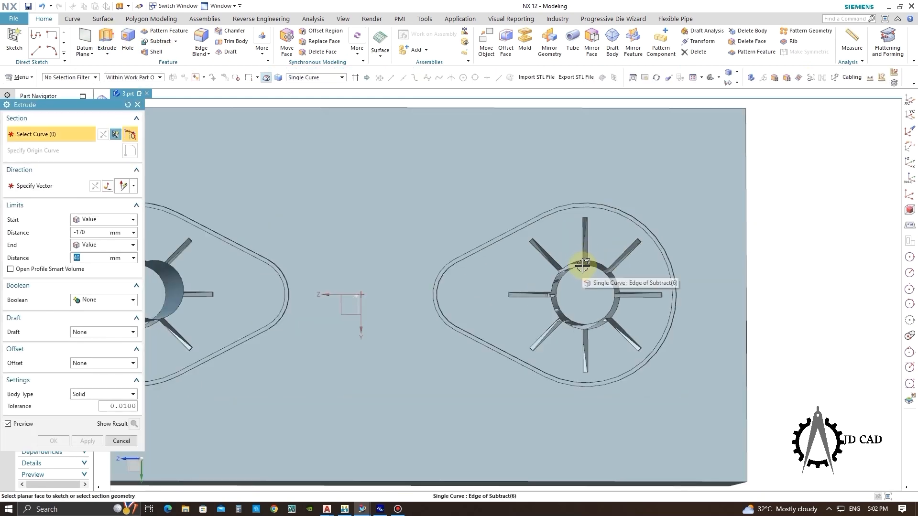
scroll(582, 268, "up", 2)
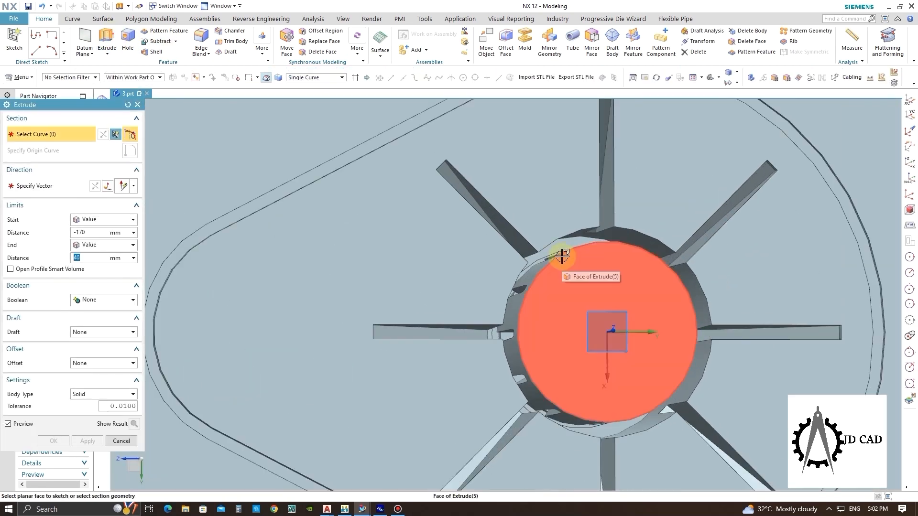
left_click(562, 255)
key("Escape")
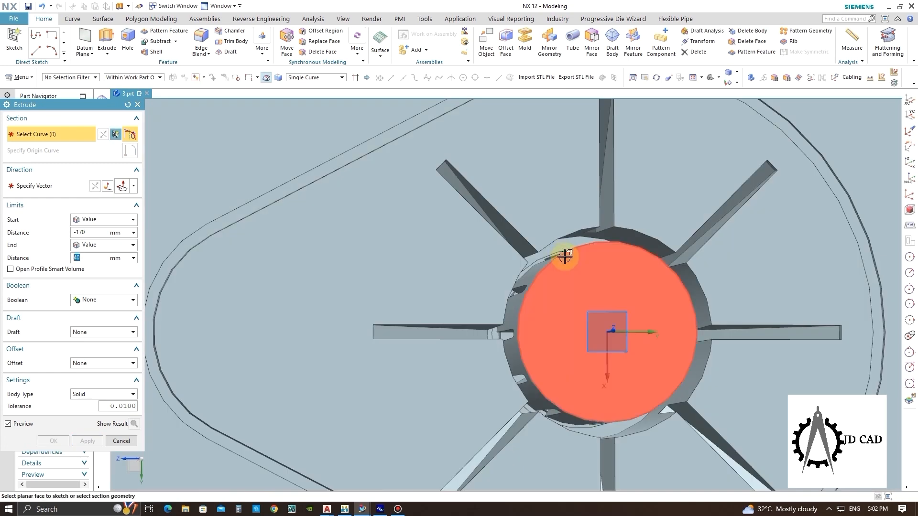
left_click(562, 255)
scroll(563, 255, "down", 5)
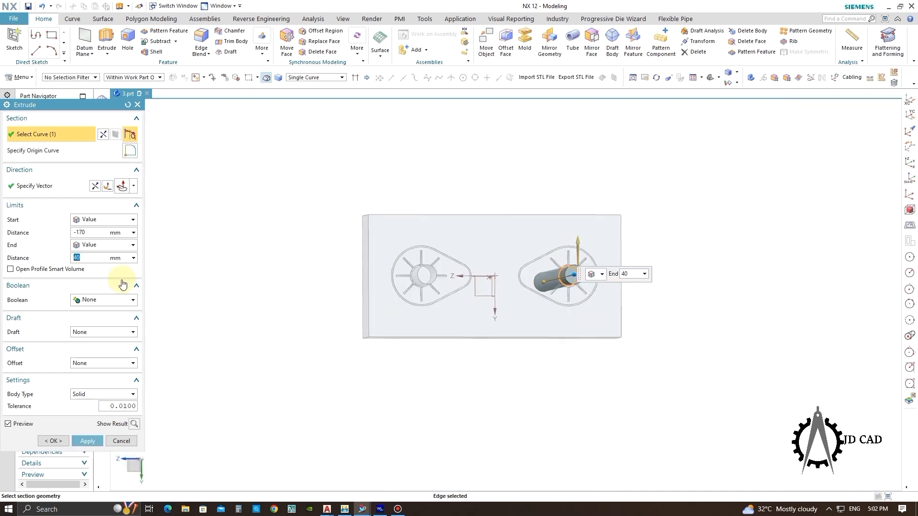
left_click(98, 395)
left_click(91, 410)
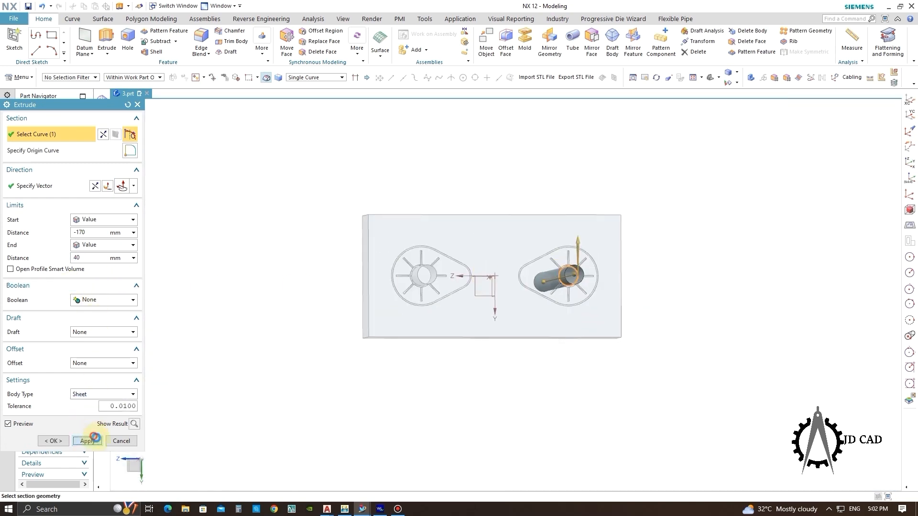
left_click(116, 438)
Step: Split the block body with the two cylindrical sheet bodies through the hubs, using the Face or Plane tool option
left_click(266, 57)
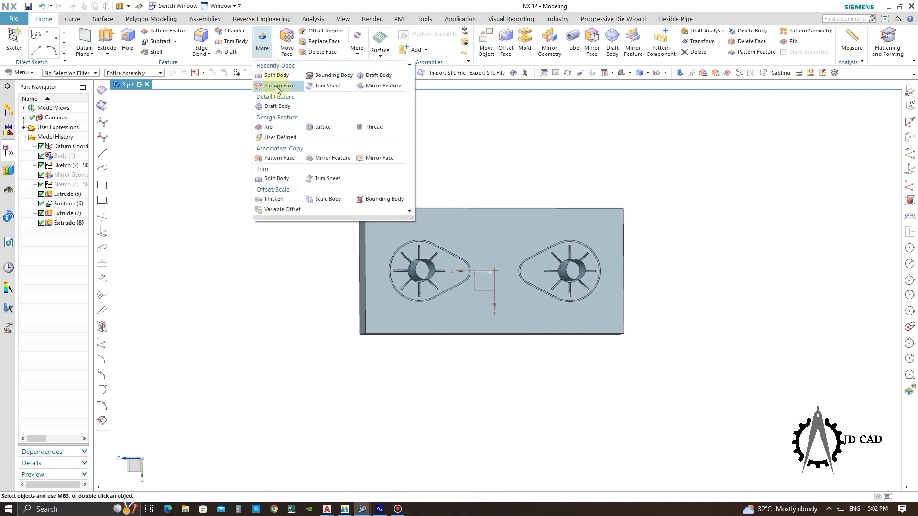
left_click(279, 75)
left_click(475, 231)
middle_click_drag(537, 168, 626, 218)
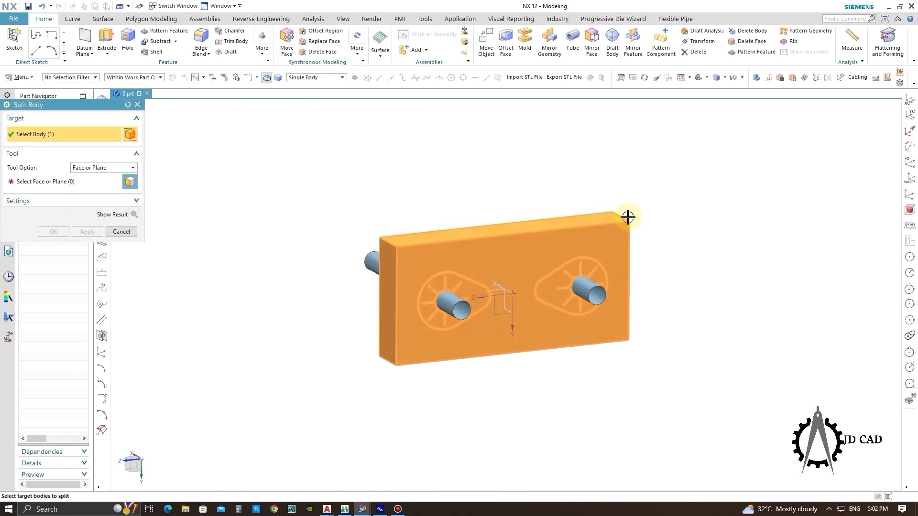
scroll(669, 315, "up", 2)
middle_click(643, 308)
left_click(537, 267)
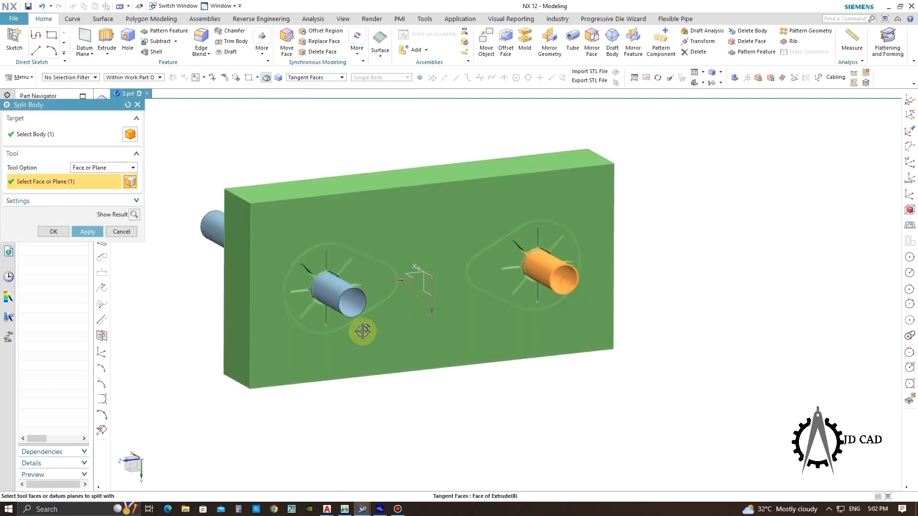
left_click(352, 308)
middle_click(657, 342)
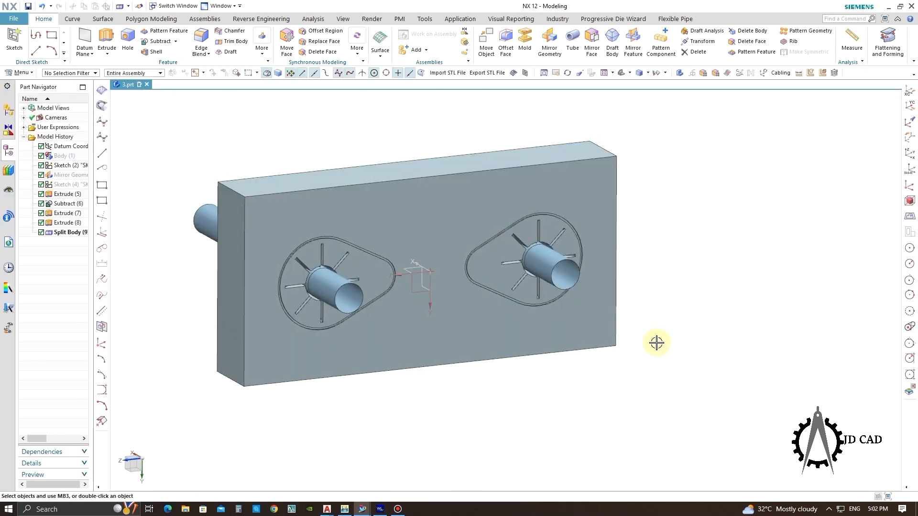
Step: Hide the block and both cylindrical sheet bodies so only the two split-out hub cores stay displayed
key("ctrl+b")
left_click(572, 282)
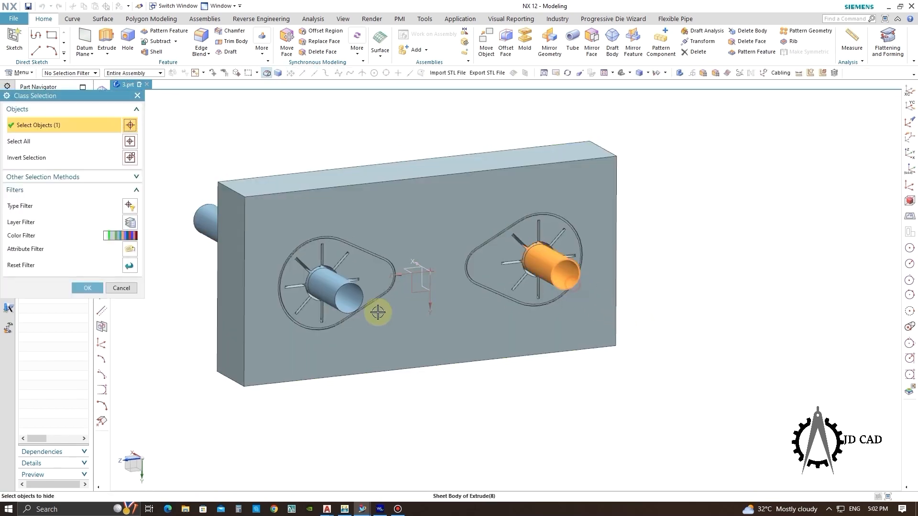
left_click(357, 299)
middle_click(451, 233)
Step: Create an inferred datum plane at 0 mm offset on one core's annular step face, stretched to reach across both cores
middle_click_drag(599, 246, 615, 269)
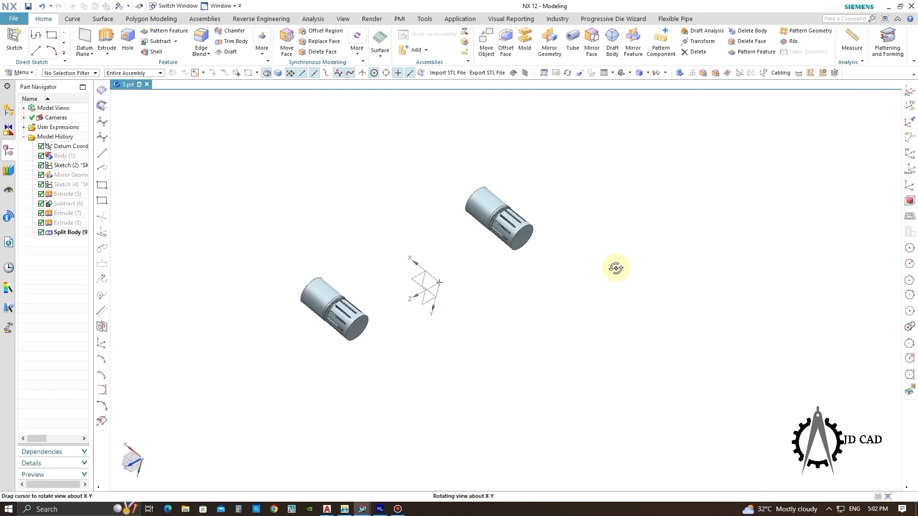
scroll(475, 200, "up", 9)
scroll(699, 209, "down", 5)
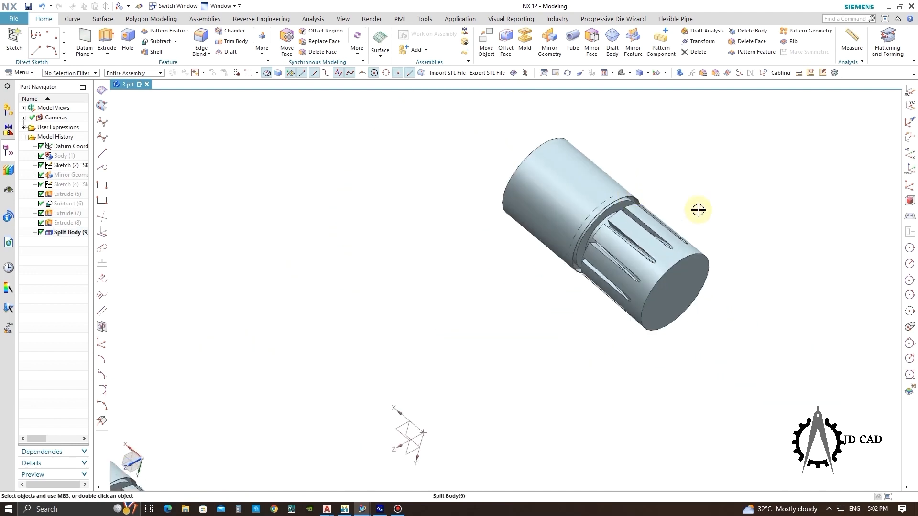
middle_click_drag(699, 209, 682, 235)
scroll(686, 247, "up", 4)
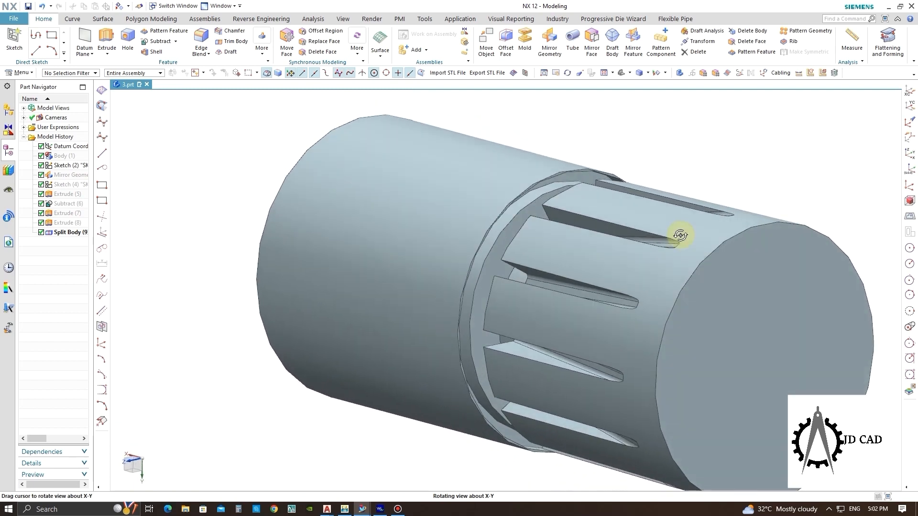
scroll(697, 242, "down", 8)
middle_click_drag(486, 287, 355, 196)
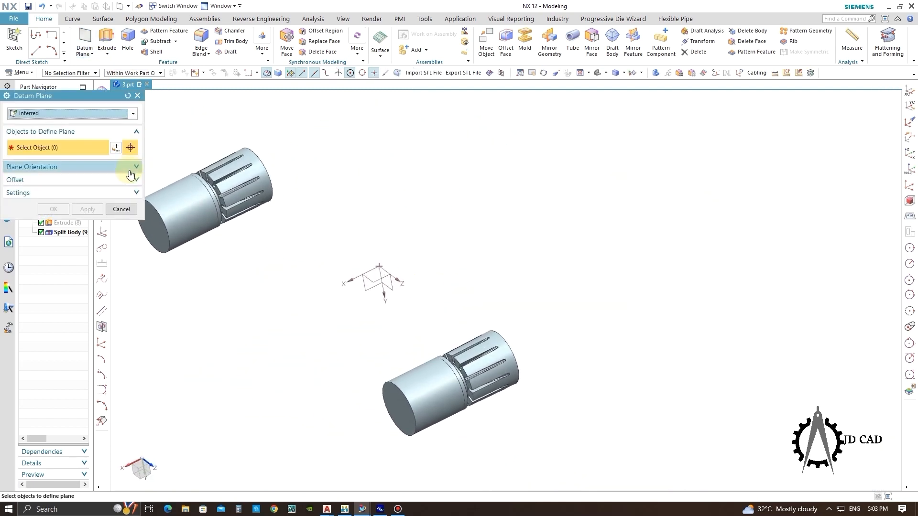
scroll(139, 172, "up", 5)
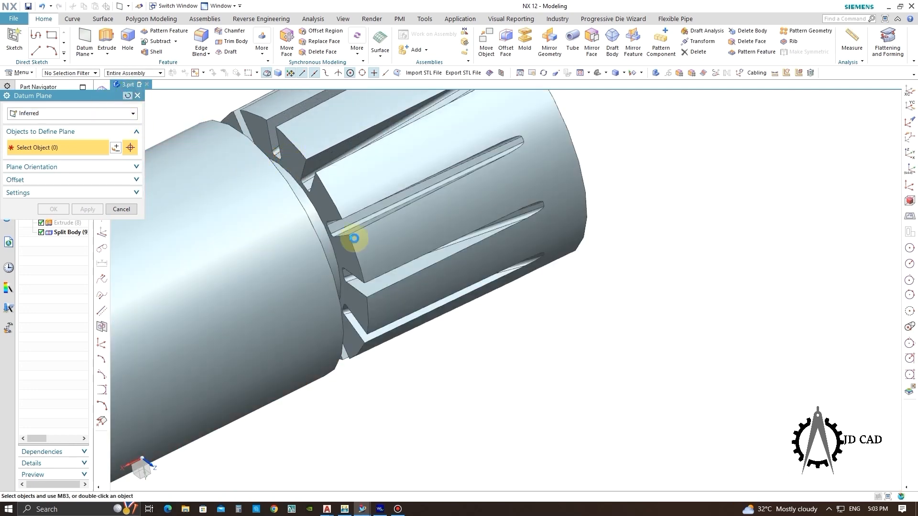
middle_click_drag(351, 230, 318, 181)
left_click(340, 209)
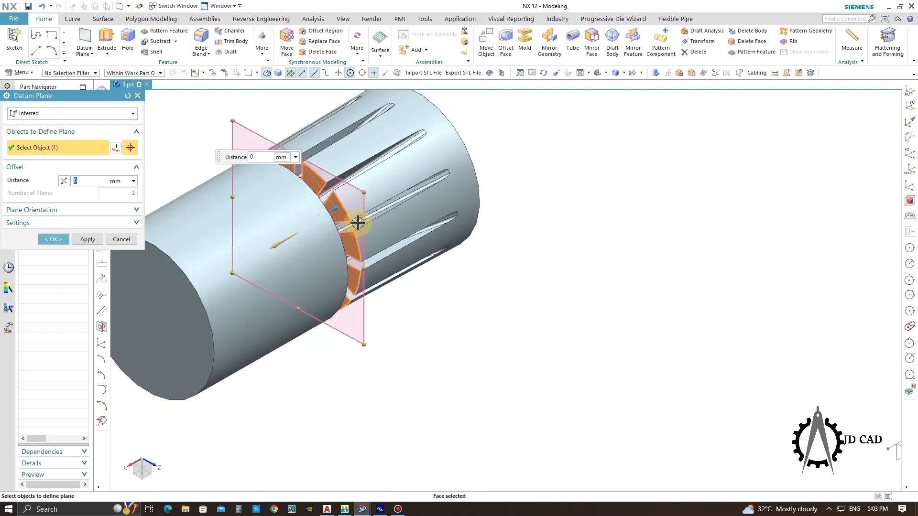
scroll(357, 219, "down", 5)
left_click_drag(361, 232, 666, 421)
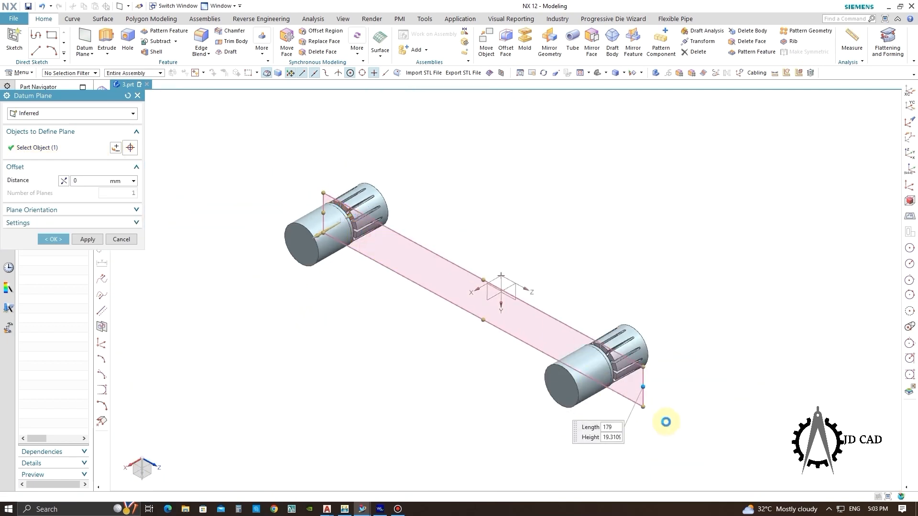
middle_click(652, 289)
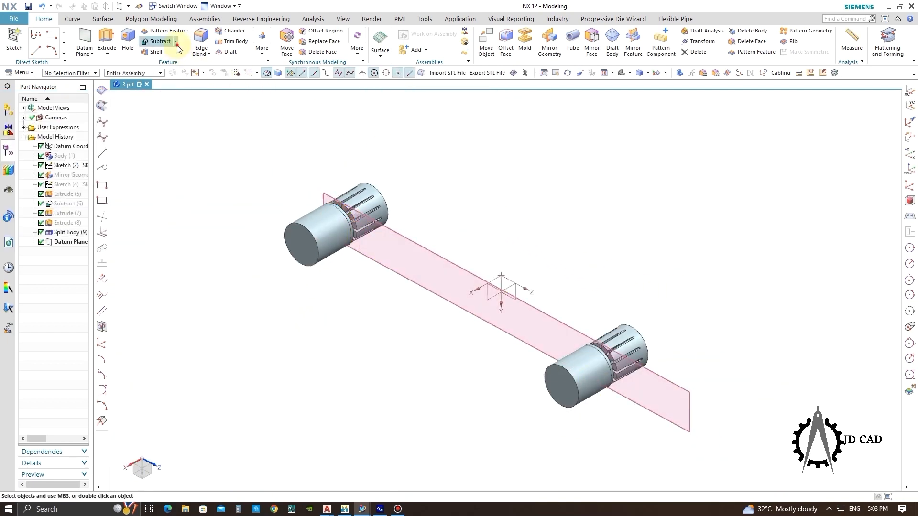
Step: Split the first hub core at the datum plane
left_click(176, 67)
key("Escape")
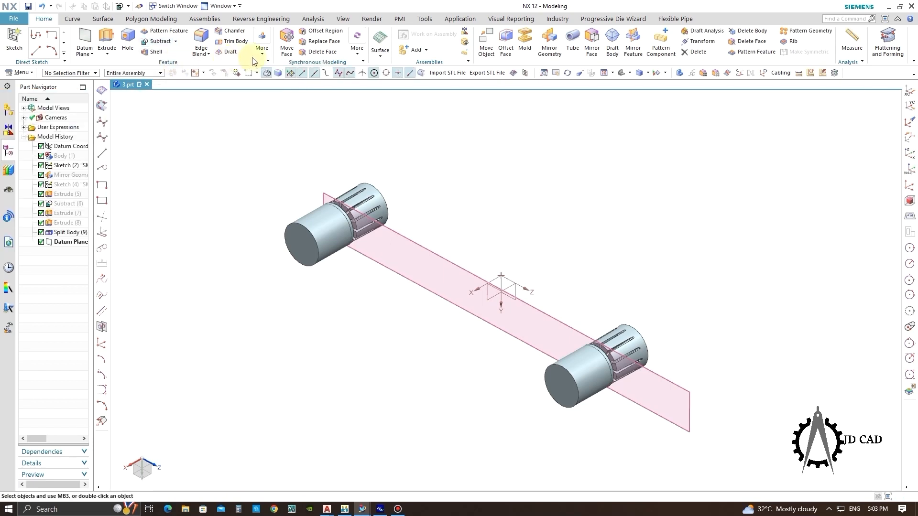
left_click(262, 52)
left_click(276, 75)
left_click(344, 225)
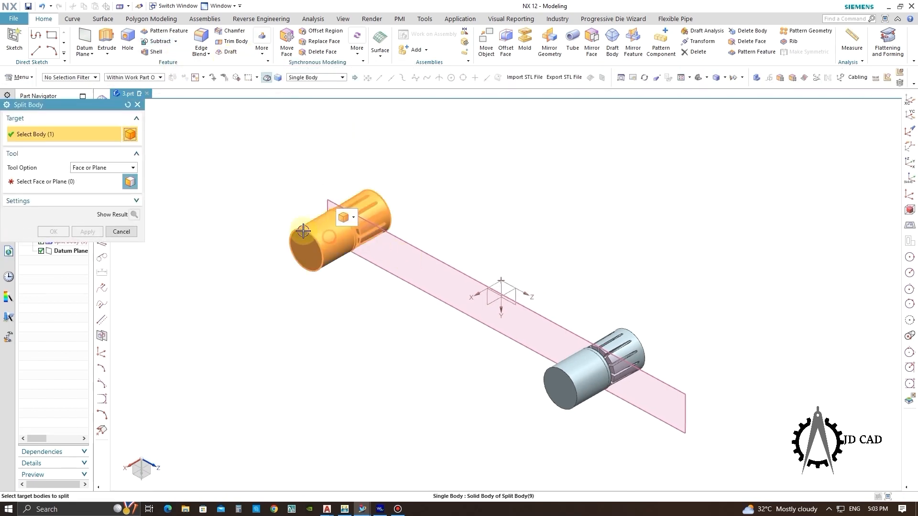
left_click(76, 181)
left_click(395, 250)
middle_click(578, 332)
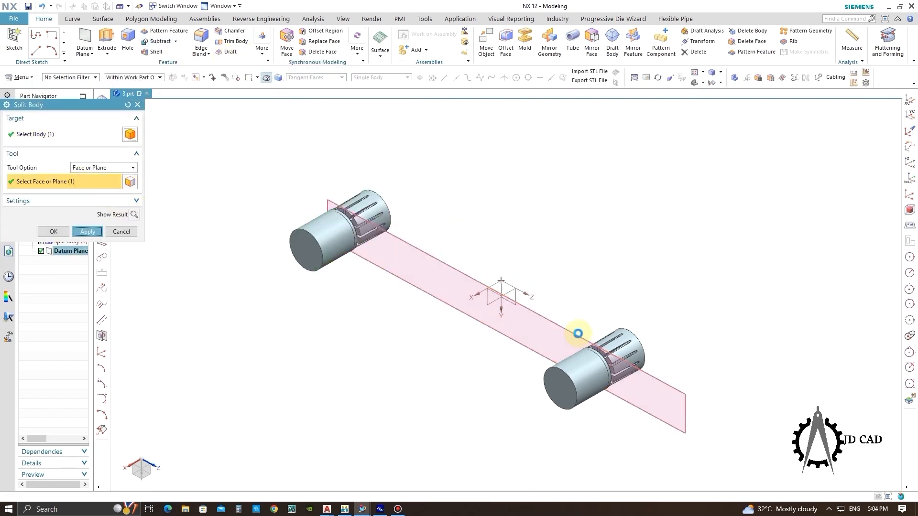
Step: Split the other hub core with the same datum plane
left_click(581, 365)
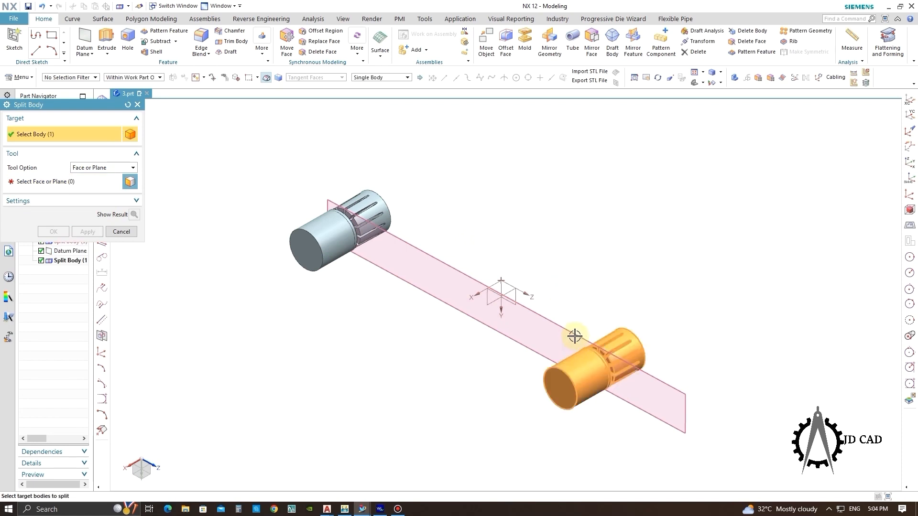
middle_click(542, 273)
left_click(534, 305)
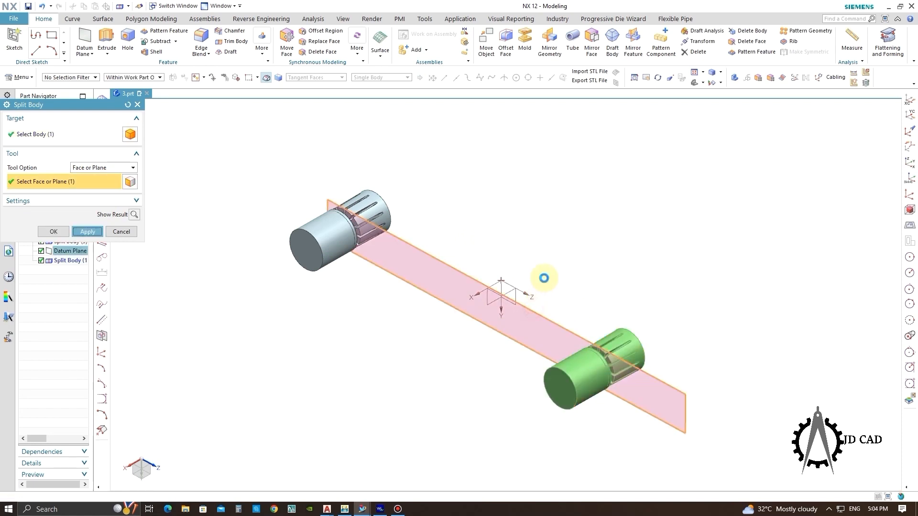
middle_click(544, 276)
Step: Hide the slotted portions of both cores and the datum plane, keeping the plain cylindrical portions displayed
key("ctrl+b")
left_click(631, 354)
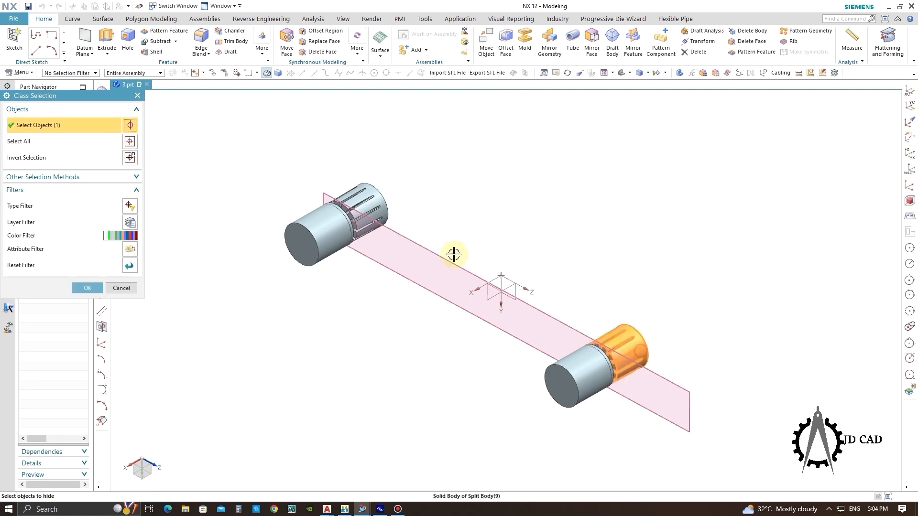
middle_click(509, 223)
middle_click_drag(609, 242, 573, 265)
right_click(574, 266)
left_click(623, 282)
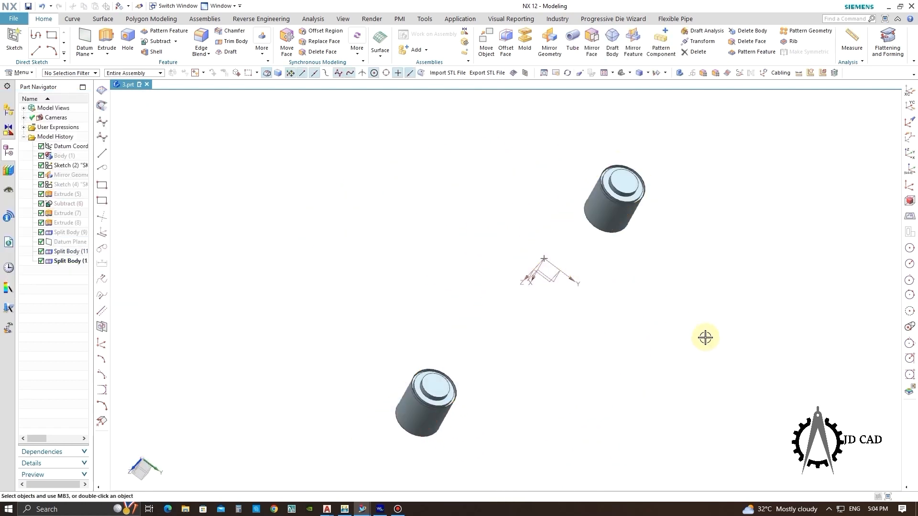
Step: Show the hidden mold block again together with the plain core portions
key("ctrl+shift+k")
left_click(475, 178)
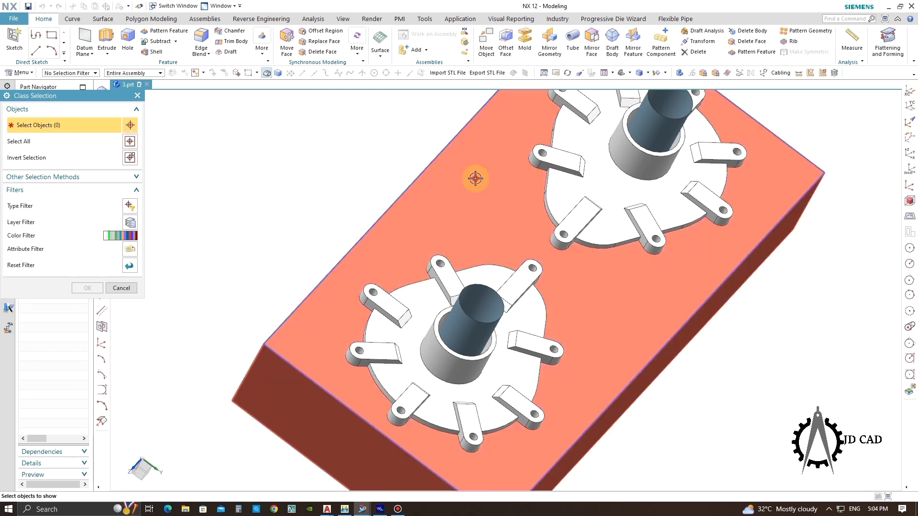
middle_click(340, 146)
Step: Unite the two plain core portions with the mold block as the target body
middle_click_drag(340, 146, 412, 284)
scroll(348, 332, "up", 5)
scroll(413, 284, "down", 4)
middle_click_drag(545, 291, 545, 280)
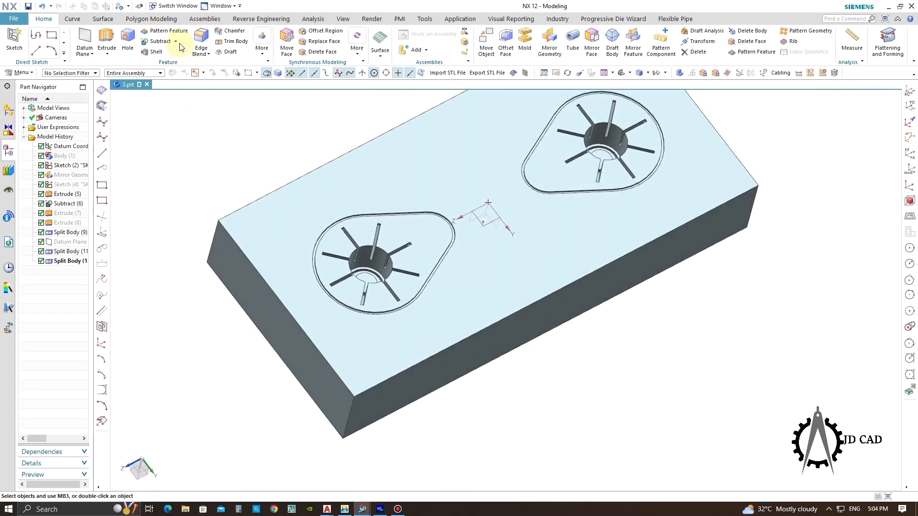
scroll(268, 233, "down", 2)
left_click(361, 205)
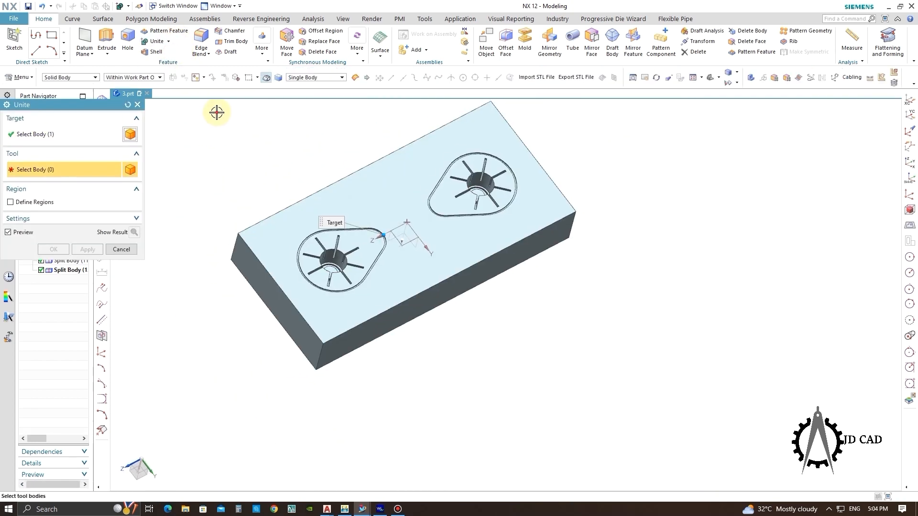
left_click_drag(217, 112, 613, 343)
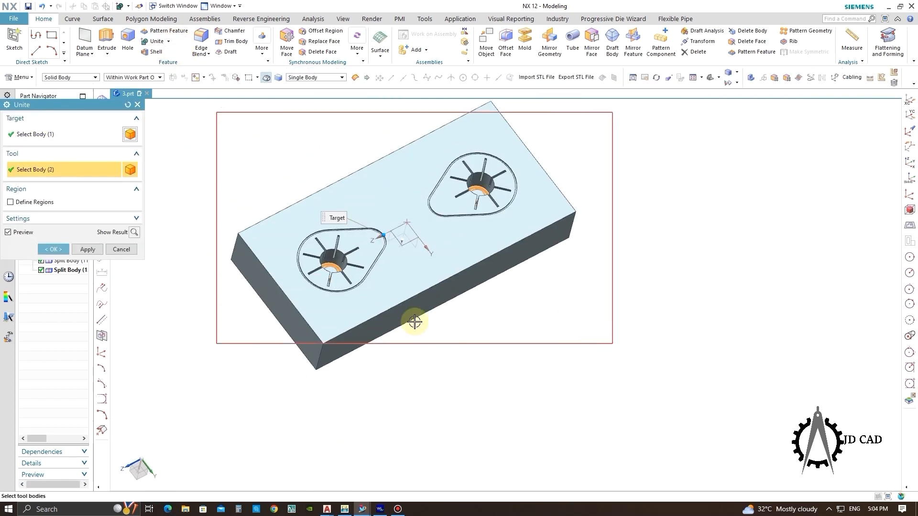
left_click(90, 248)
left_click(122, 249)
Step: Show both hidden cover bodies in the block's cavities
middle_click_drag(463, 272, 491, 244)
scroll(662, 320, "down", 2)
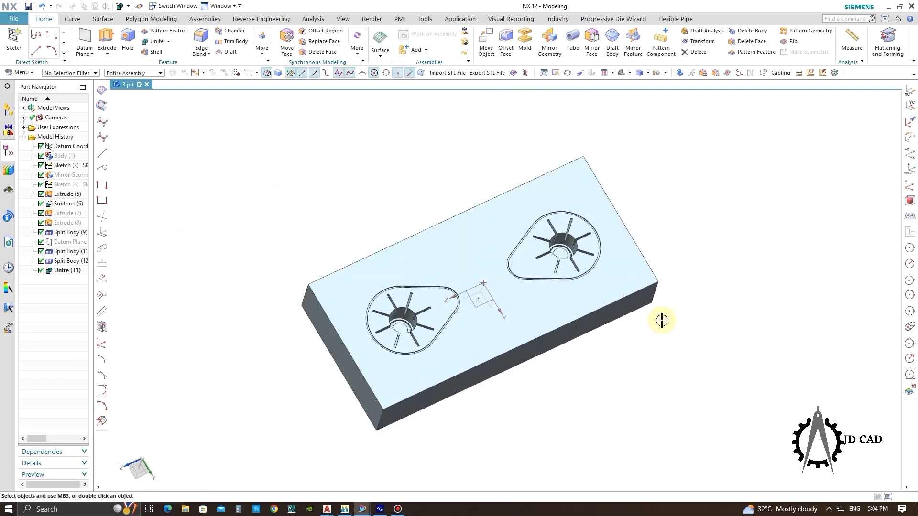
key("ctrl+shift+k")
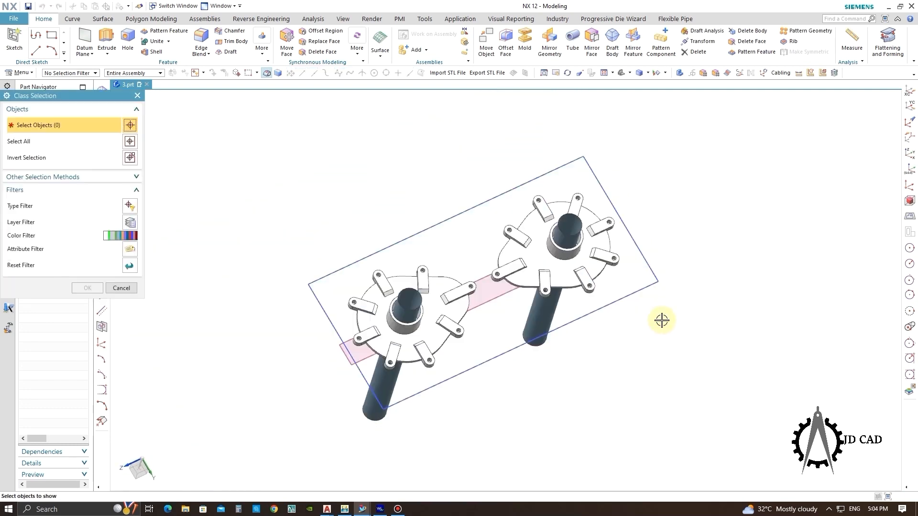
left_click(532, 233)
left_click(423, 267)
middle_click(462, 247)
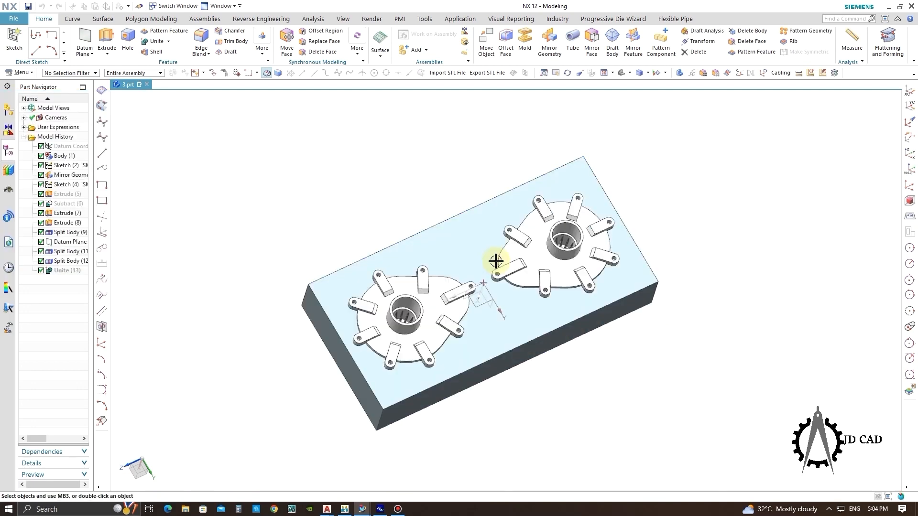
Step: Extrude the four top edges of the mold block from 0 to 45 mm in the reversed direction as a separate body
middle_click_drag(496, 262, 508, 204)
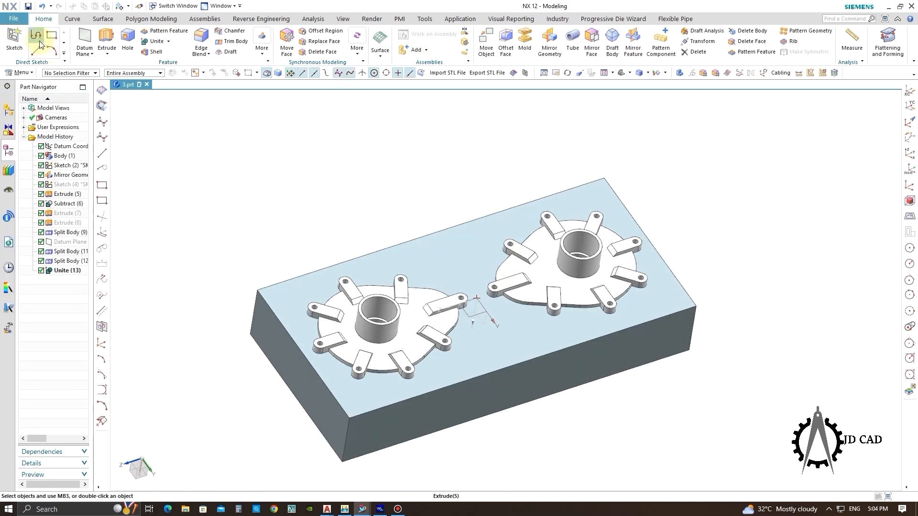
left_click(107, 37)
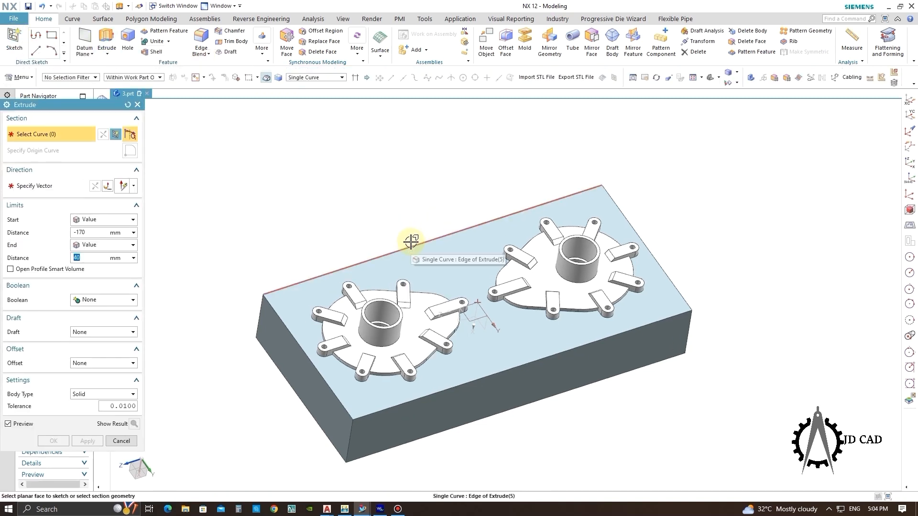
left_click(411, 243)
left_click(677, 290)
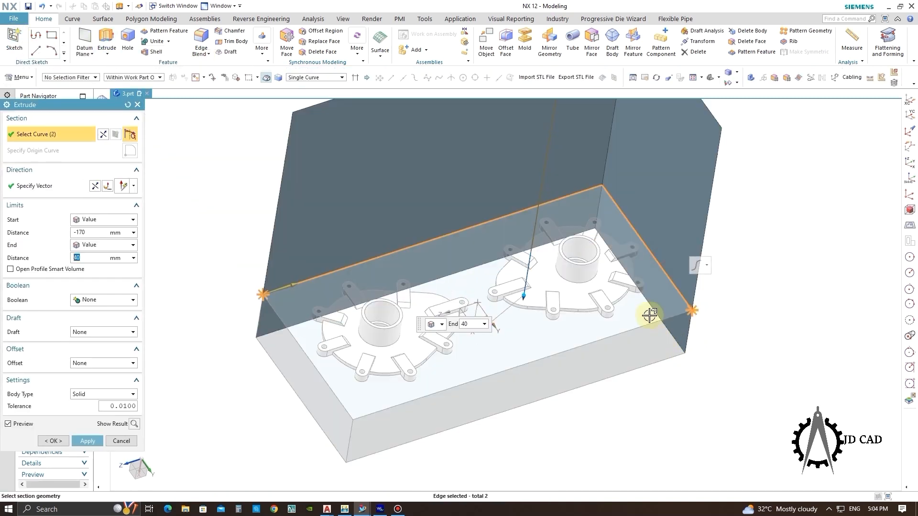
left_click(655, 323)
left_click(287, 325)
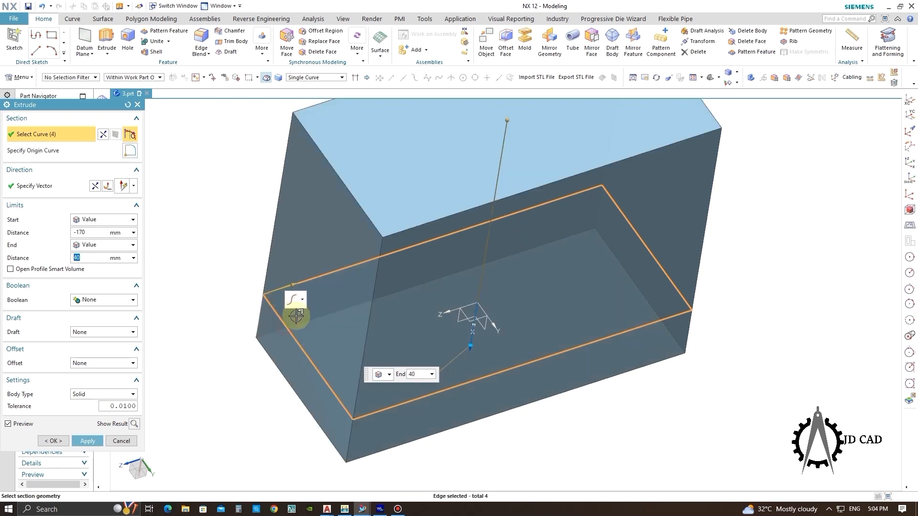
key("ctrl+alt+f")
left_click(89, 234)
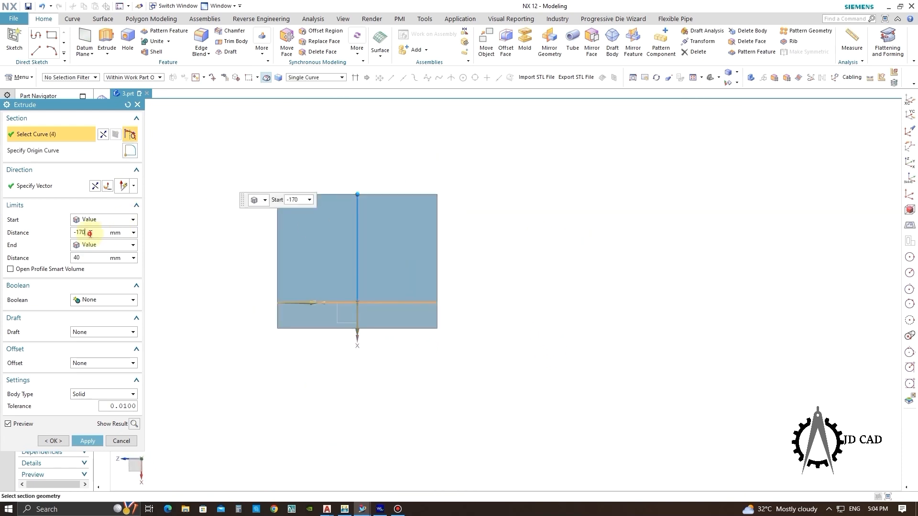
type("0")
key("Return")
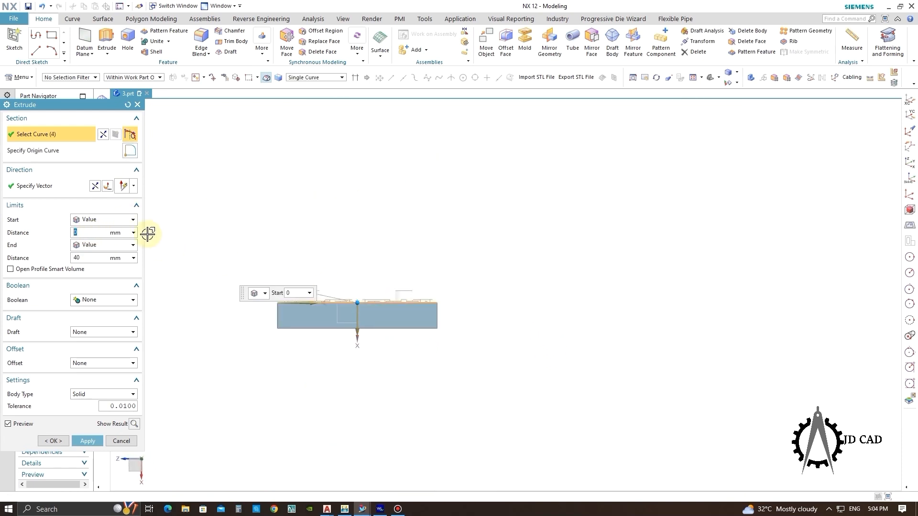
left_click(94, 187)
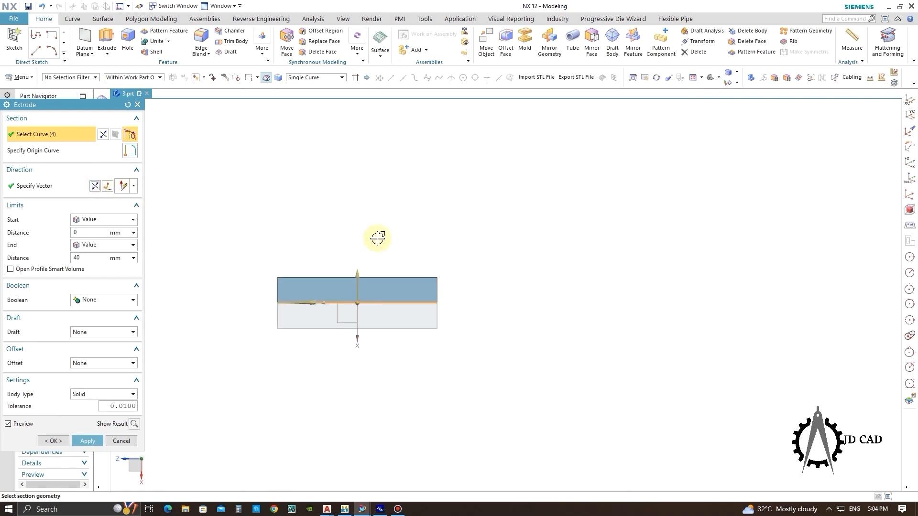
middle_click_drag(378, 238, 392, 255)
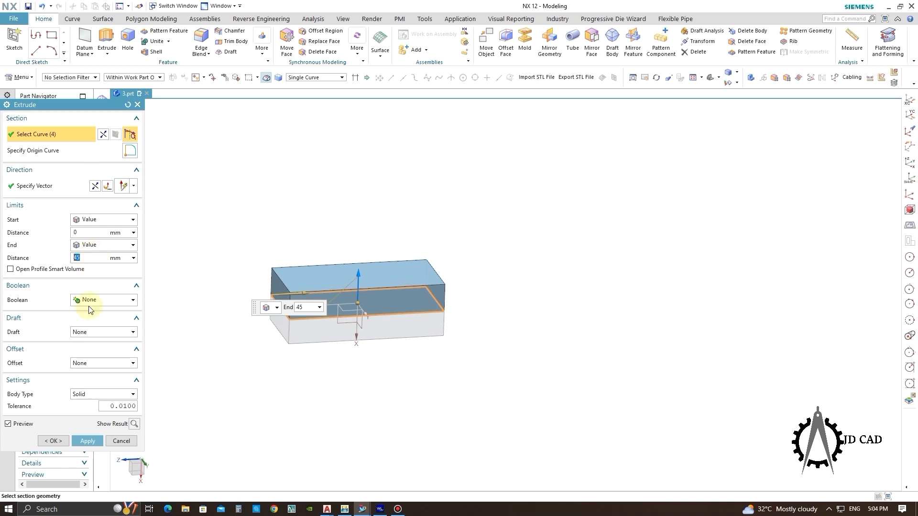
left_click(91, 443)
left_click(122, 441)
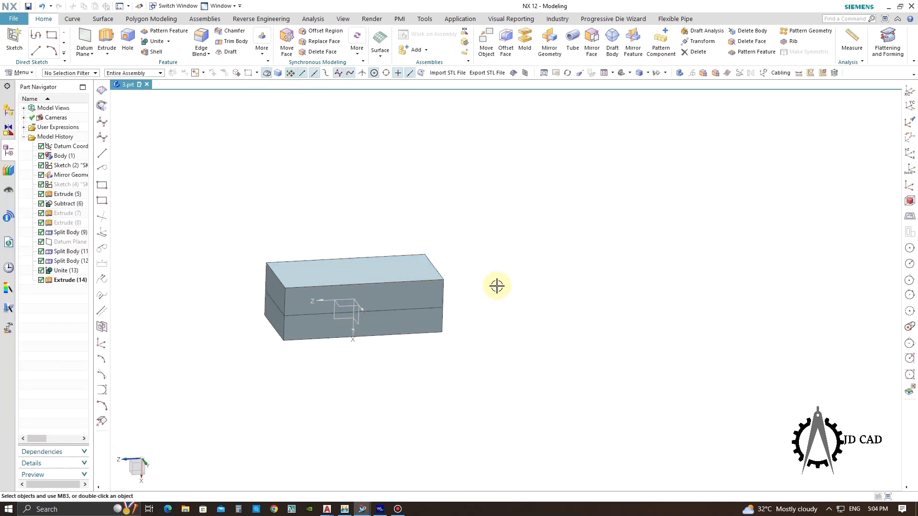
Step: Hide the original lower mold block, keeping the new opposing block displayed
key("ctrl+b")
left_click(422, 332)
middle_click(492, 324)
Step: Subtract both cover bodies from the new opposing block, keeping the covers as tool bodies
middle_click_drag(494, 324, 460, 206)
scroll(297, 276, "up", 4)
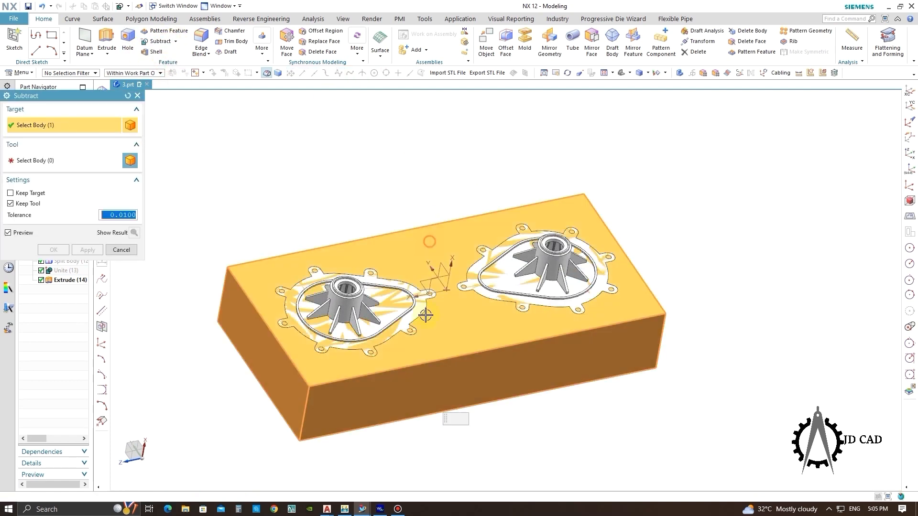
left_click(481, 375)
left_click(349, 311)
middle_click(671, 244)
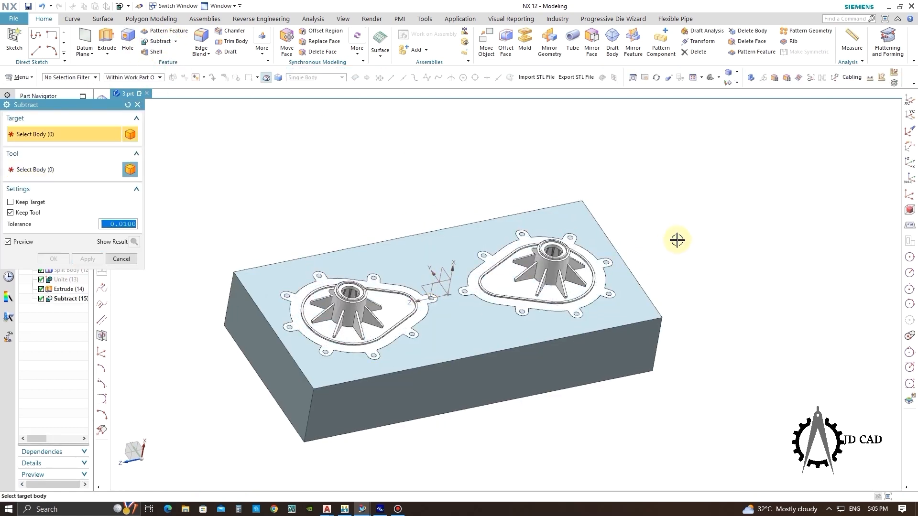
Step: Hide both cover bodies to expose the cavities in the opposing block and save the part
key("ctrl+b")
left_click(561, 258)
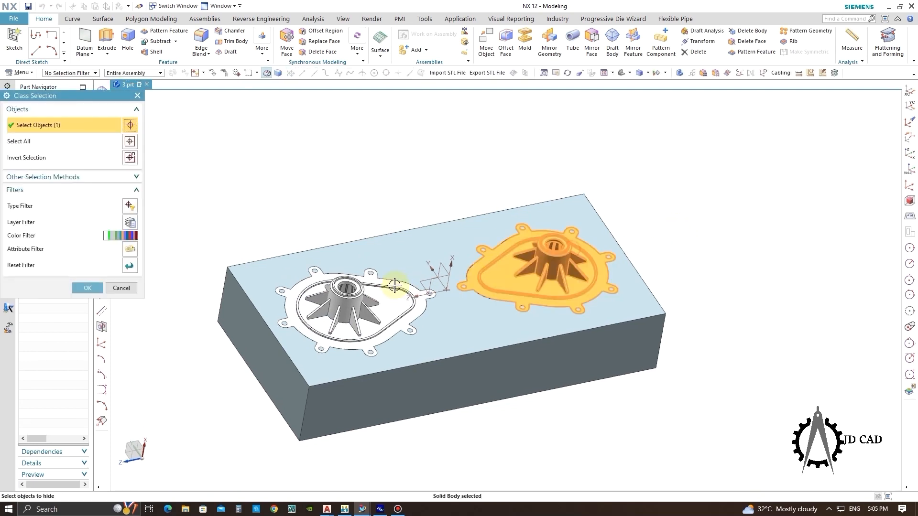
middle_click(637, 231)
middle_click_drag(637, 231, 666, 248)
key("ctrl+s")
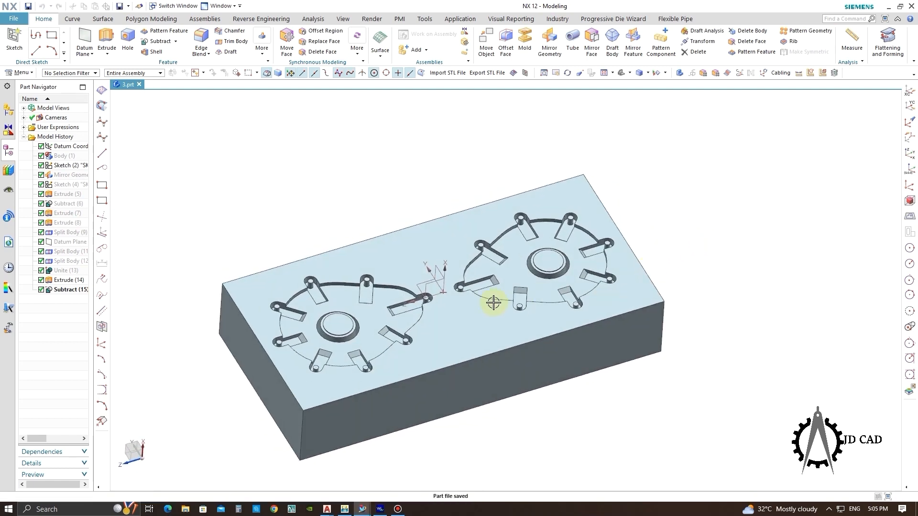
Step: Show the two hidden slotted core portions in the opposing block's cavities
key("ctrl+shift+k")
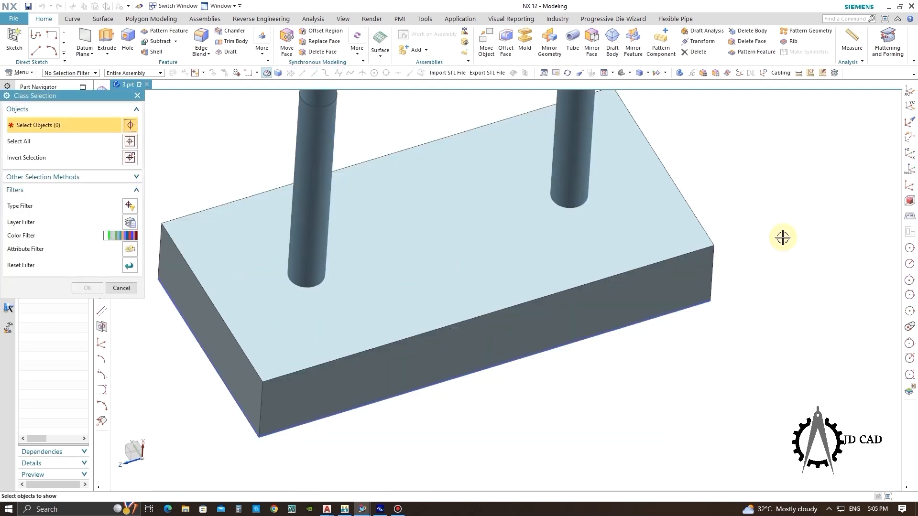
scroll(381, 252, "down", 5)
middle_click_drag(381, 252, 420, 149)
middle_click_drag(359, 281, 359, 256)
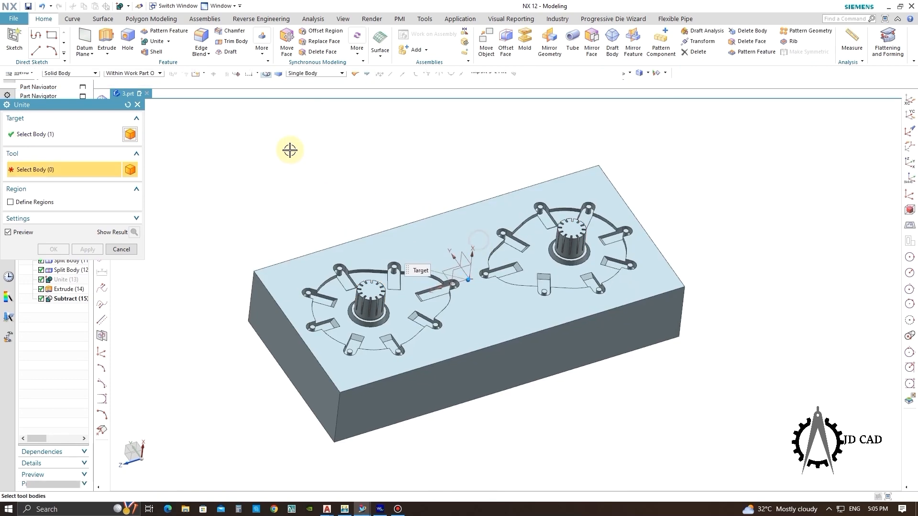
Step: Unite both slotted core portions with the opposing block as the target body
left_click_drag(289, 150, 639, 387)
middle_click(643, 234)
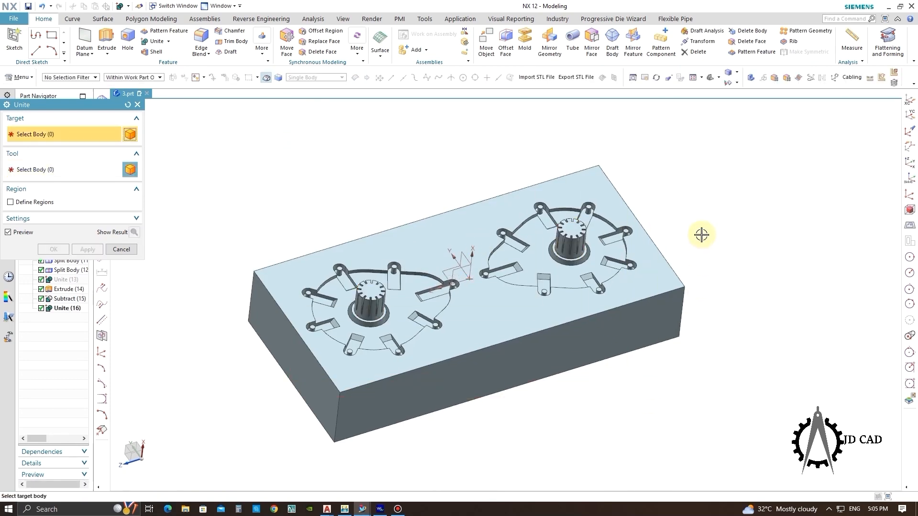
scroll(447, 273, "up", 3)
middle_click_drag(447, 273, 449, 295)
scroll(443, 284, "down", 3)
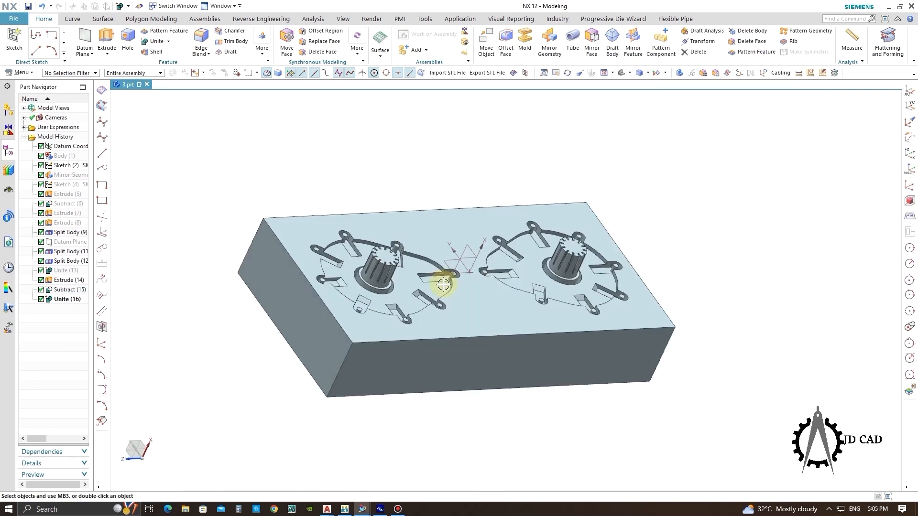
Step: Change the opposing block's display color to Medium Turquoise
middle_click_drag(741, 264, 721, 253)
key("ctrl+j")
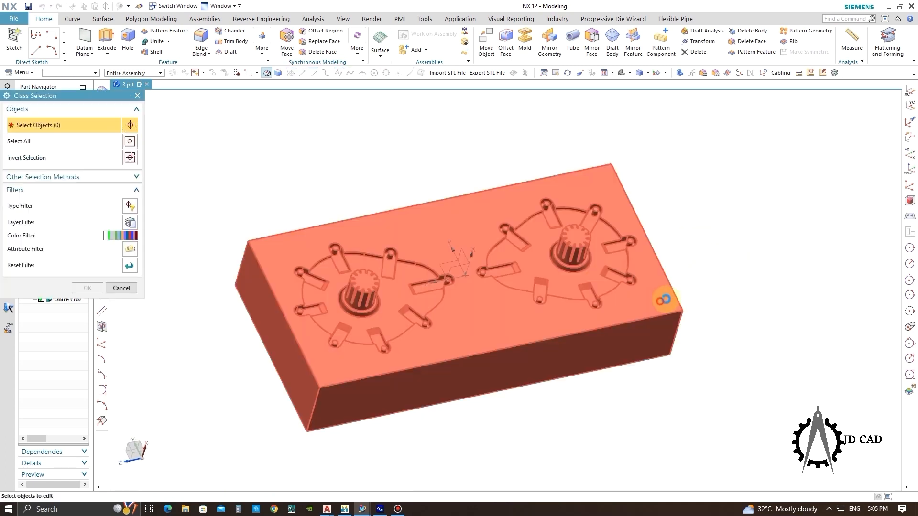
left_click(662, 297)
left_click(95, 288)
left_click(119, 153)
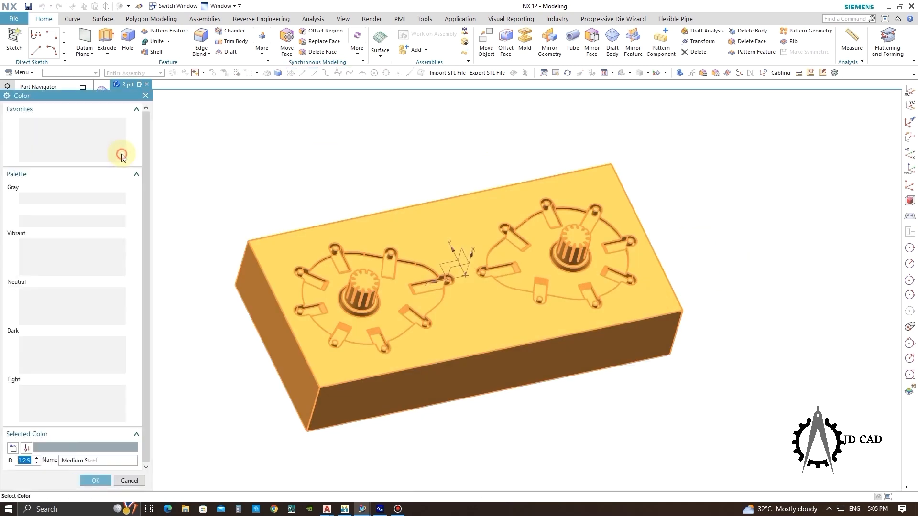
left_click(86, 312)
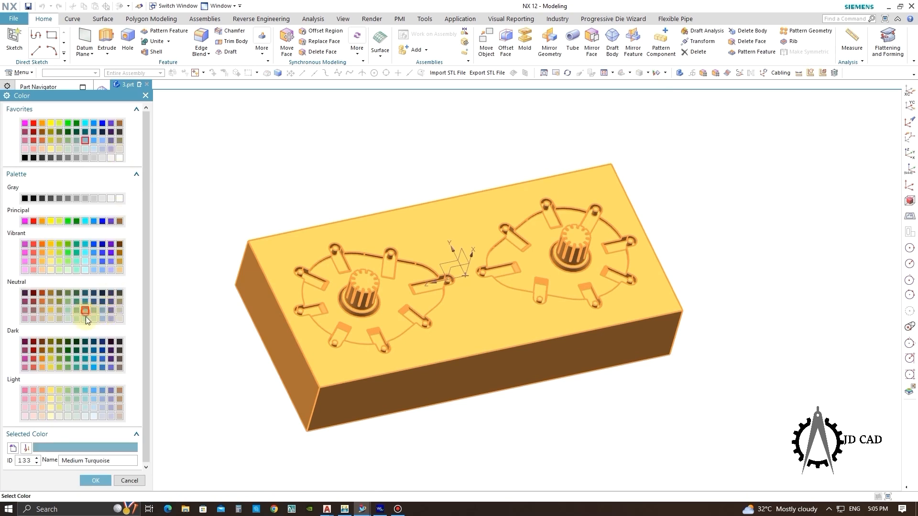
left_click(97, 480)
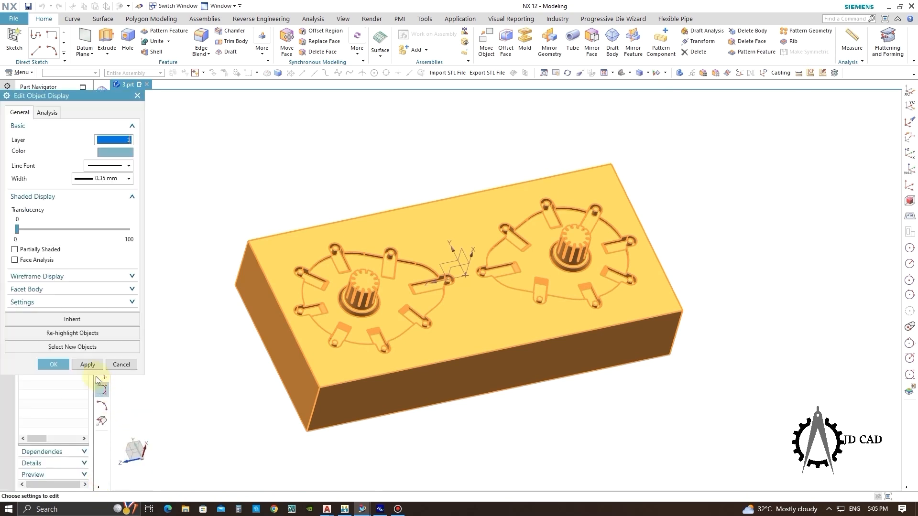
left_click(87, 364)
left_click(121, 364)
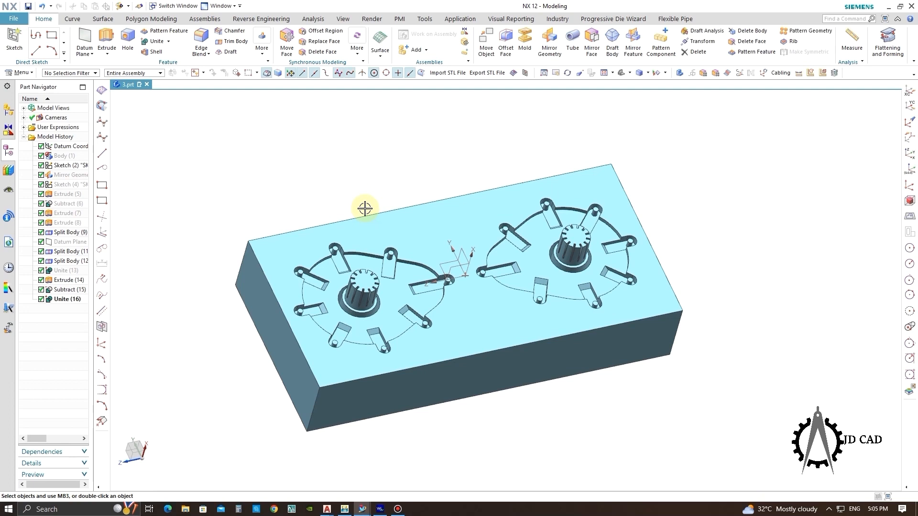
Step: Show the hidden original mold block together with the turquoise block
key("ctrl+shift+b")
key("ctrl+shift+k")
left_click(369, 203)
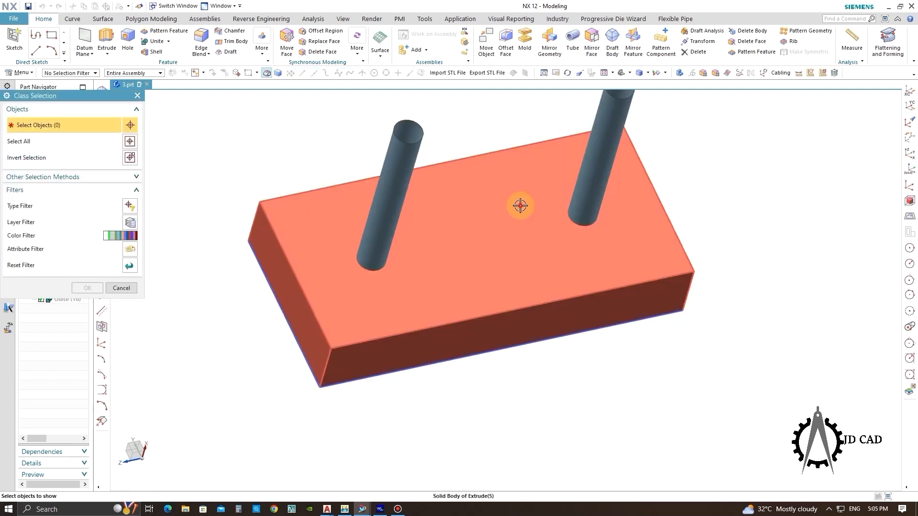
middle_click(707, 211)
middle_click_drag(707, 211, 652, 214)
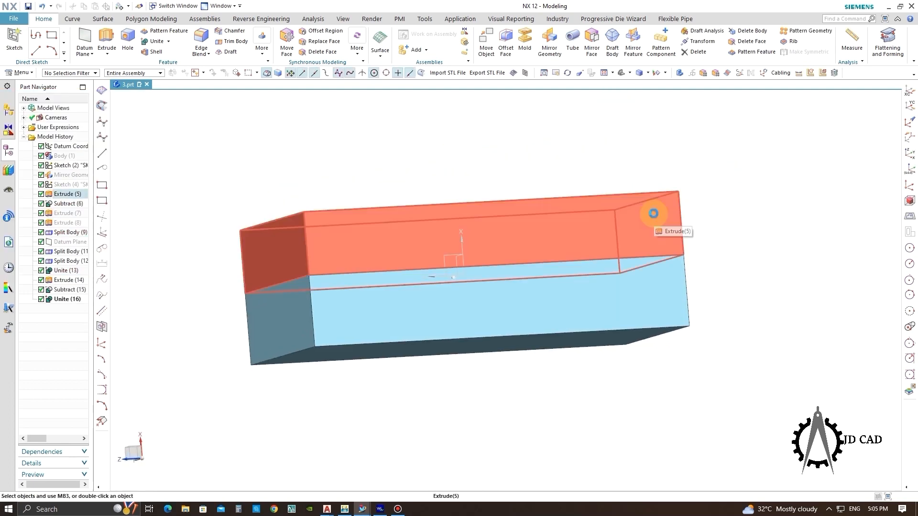
Step: Hide the turquoise block so only the original mold block is displayed
key("ctrl+b")
left_click(633, 285)
middle_click(734, 279)
middle_click_drag(675, 310, 670, 211)
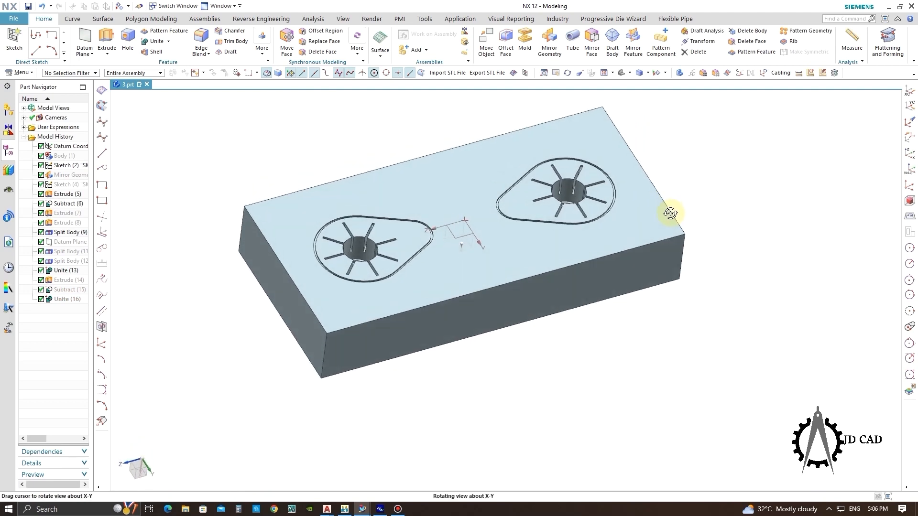
scroll(638, 183, "up", 2)
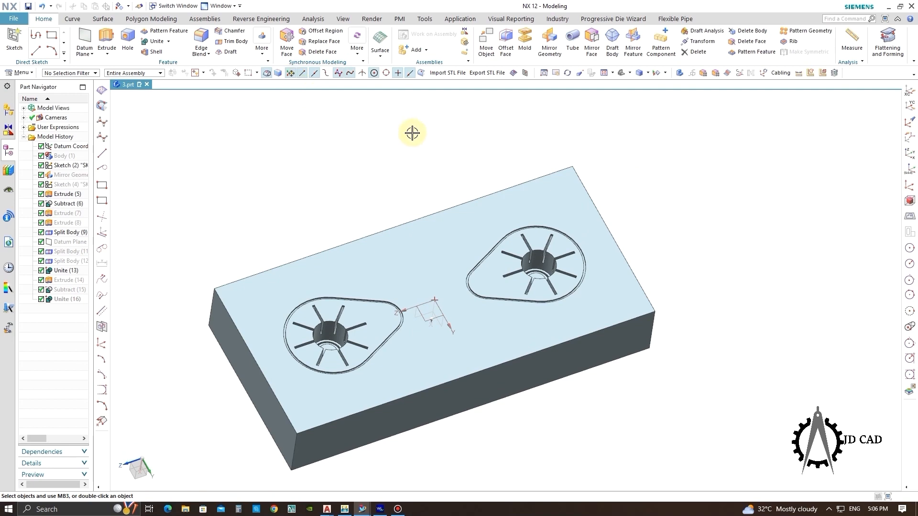
Step: Change the original mold block's display color to orange from the Neutral palette
key("ctrl+j")
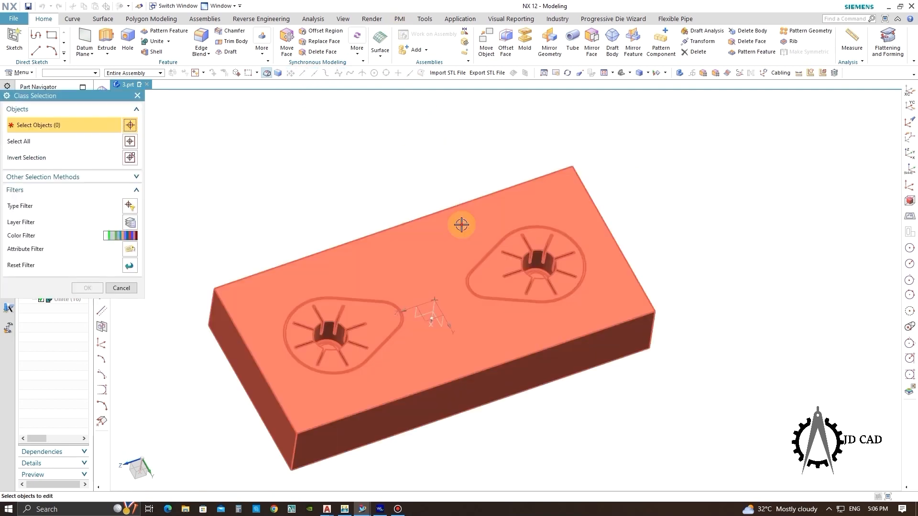
left_click(461, 225)
left_click(88, 287)
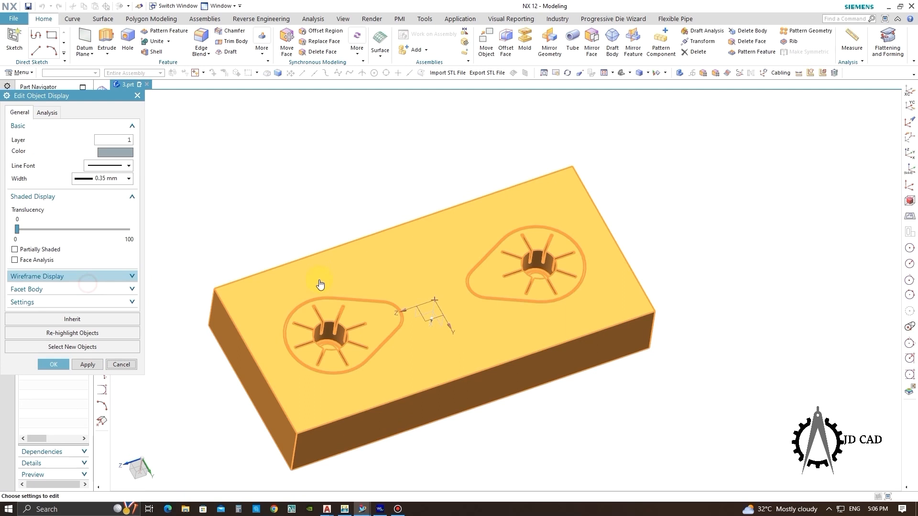
left_click(120, 152)
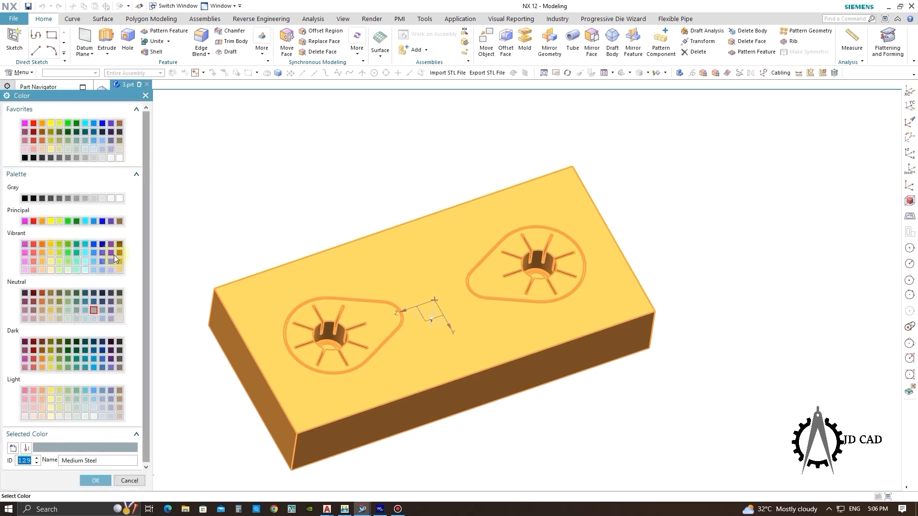
left_click(43, 302)
left_click(96, 481)
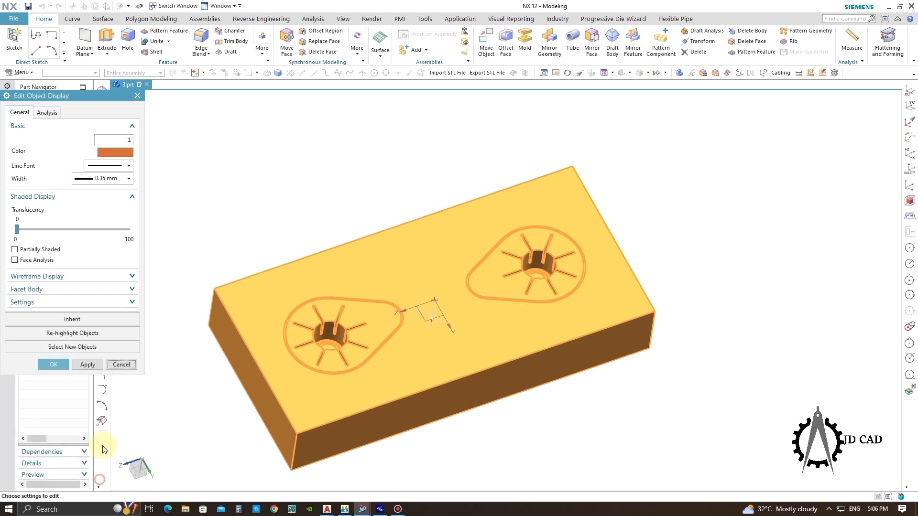
left_click(88, 364)
left_click(121, 364)
middle_click_drag(305, 273, 371, 151)
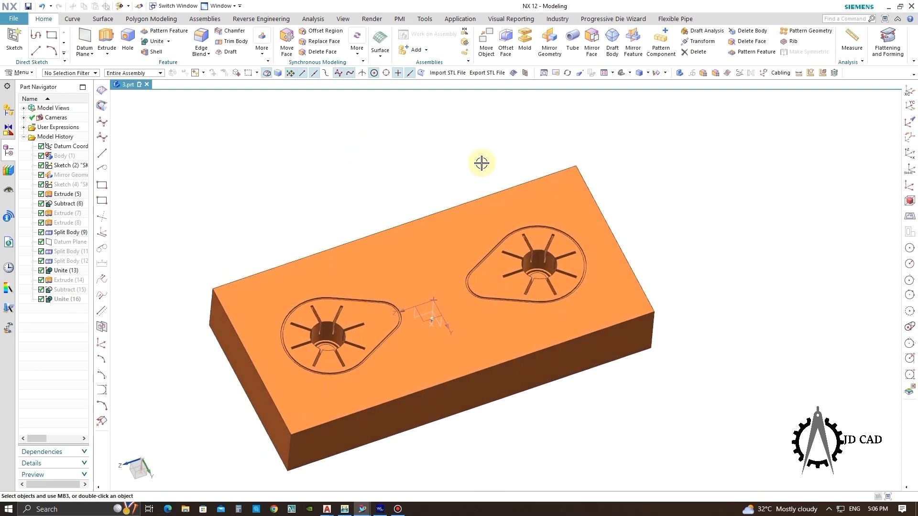
Step: Show the hidden turquoise block and both cover bodies together with the orange block
key("ctrl+shift+k")
left_click(481, 163)
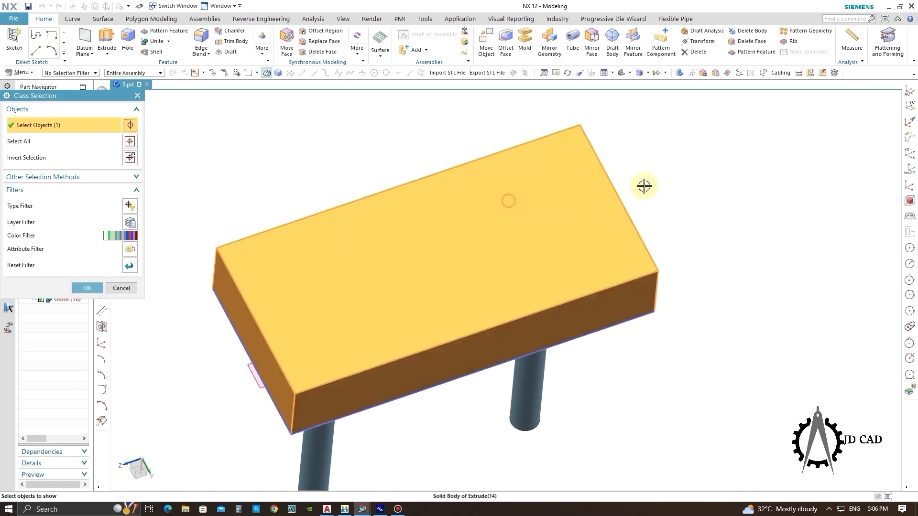
middle_click_drag(641, 185, 395, 330)
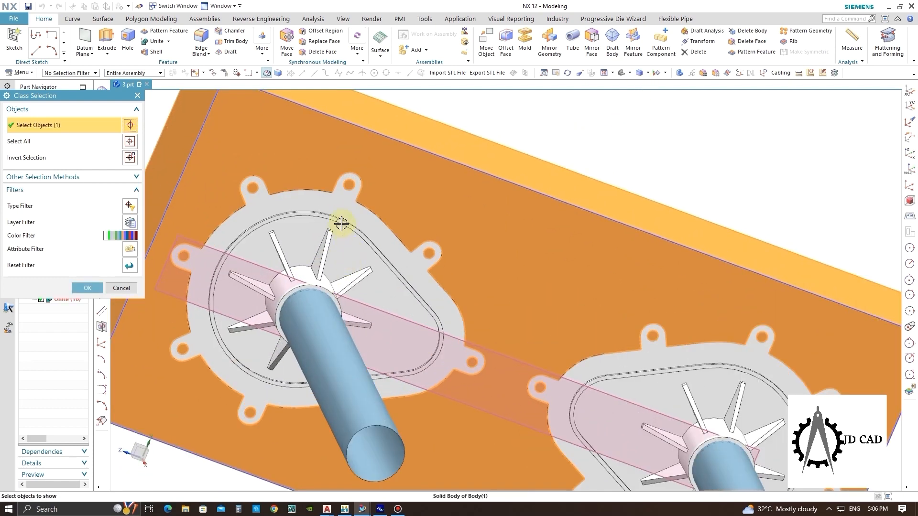
left_click(344, 225)
left_click(656, 379)
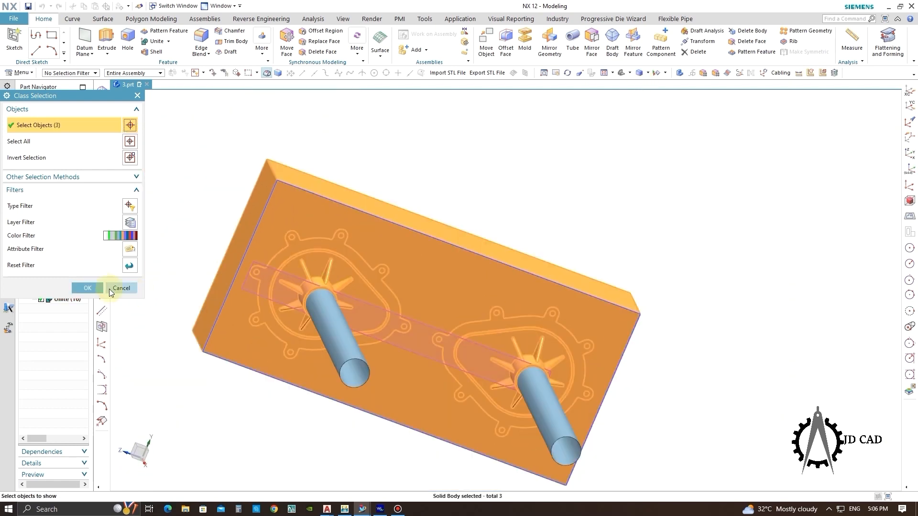
left_click(87, 288)
middle_click_drag(134, 287, 471, 164)
Step: Try hiding the original mold block's extrude feature, and undo the hiding
right_click(367, 211)
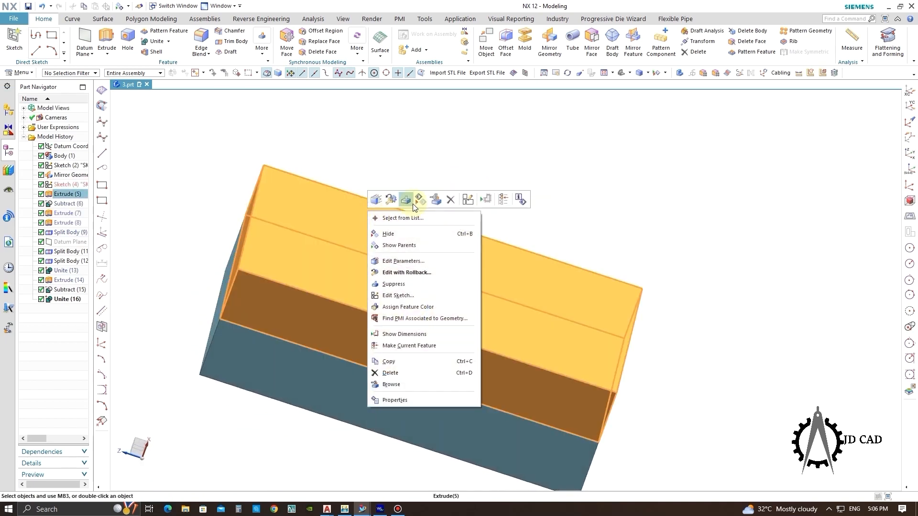
left_click(412, 198)
middle_click_drag(521, 195, 514, 196)
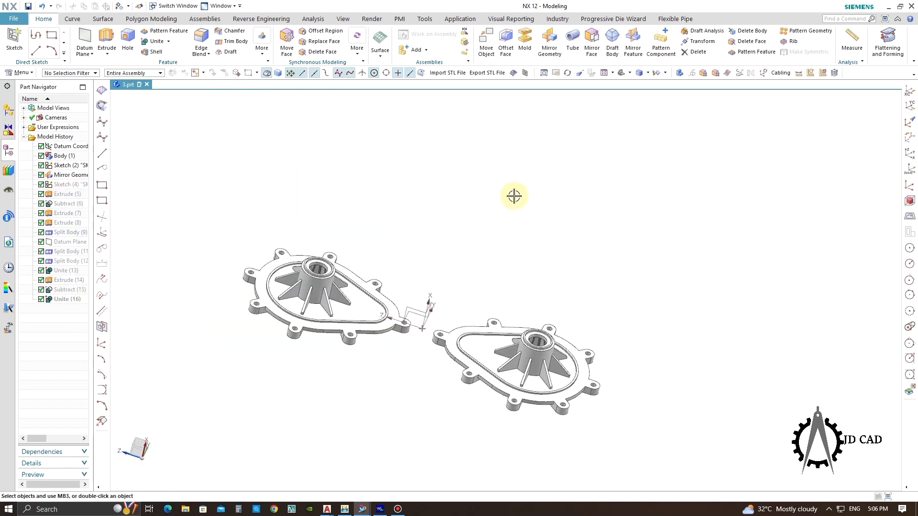
key("ctrl+z")
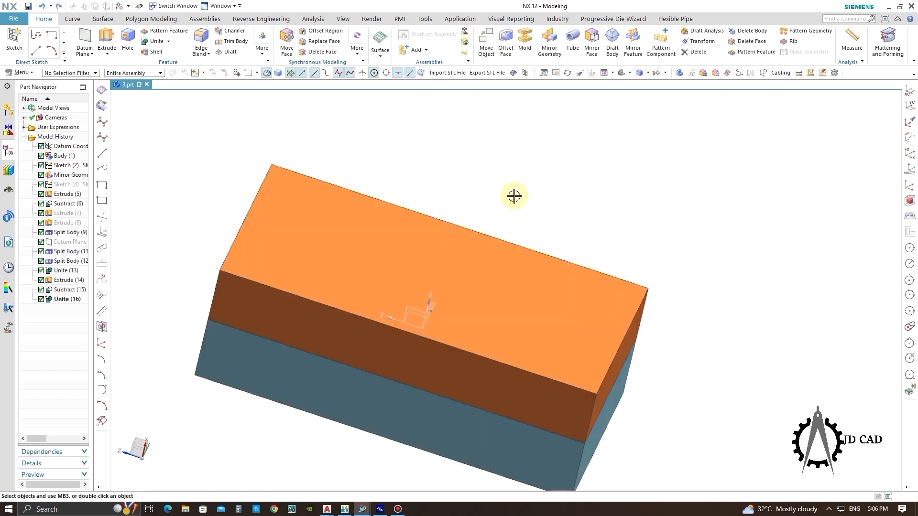
key("ctrl+b")
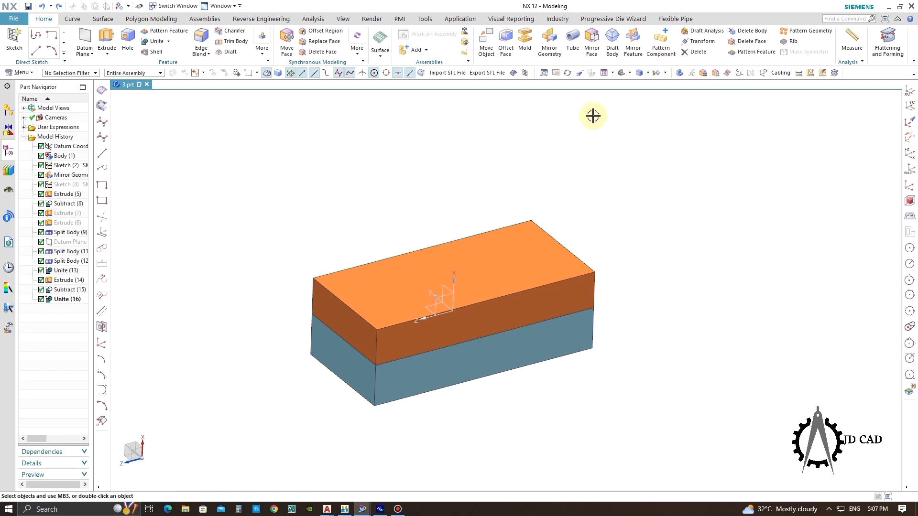
Step: Move the orange block associatively, without its parents, above the turquoise block to about X 150, Y 100
left_click(487, 41)
left_click(522, 271)
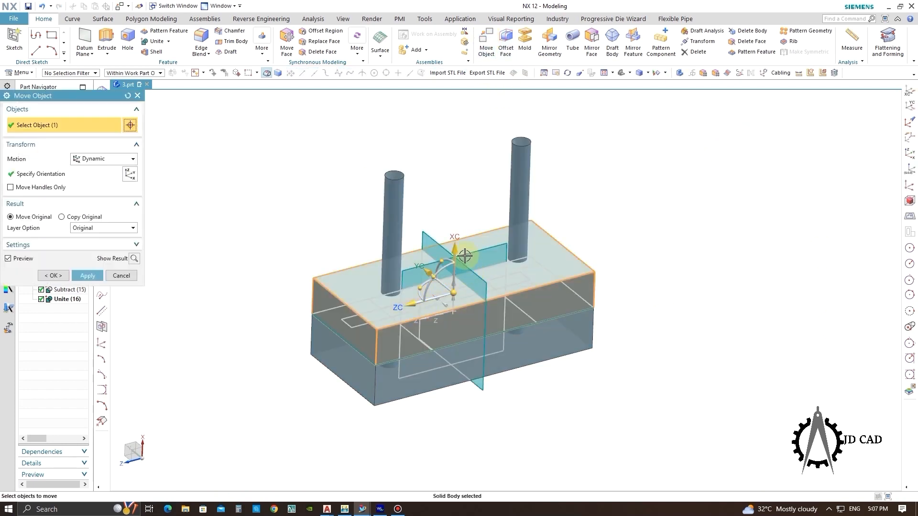
left_click(24, 244)
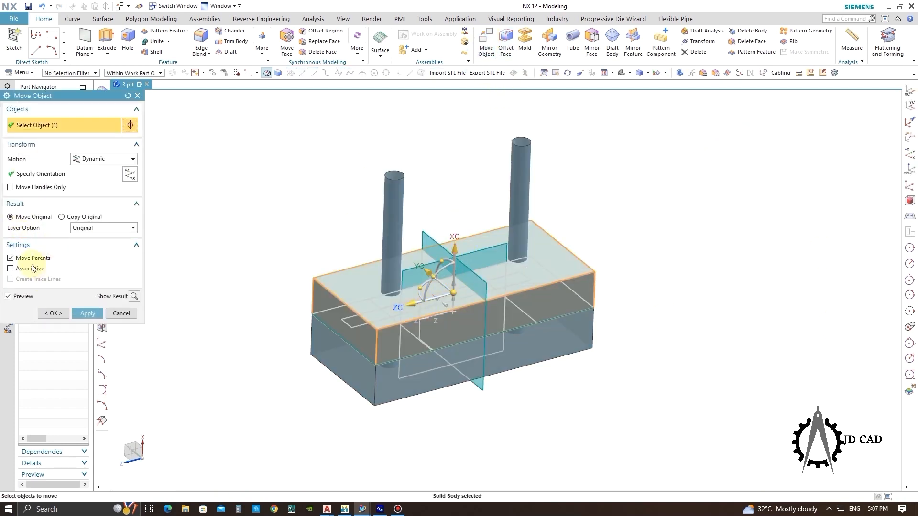
left_click(32, 269)
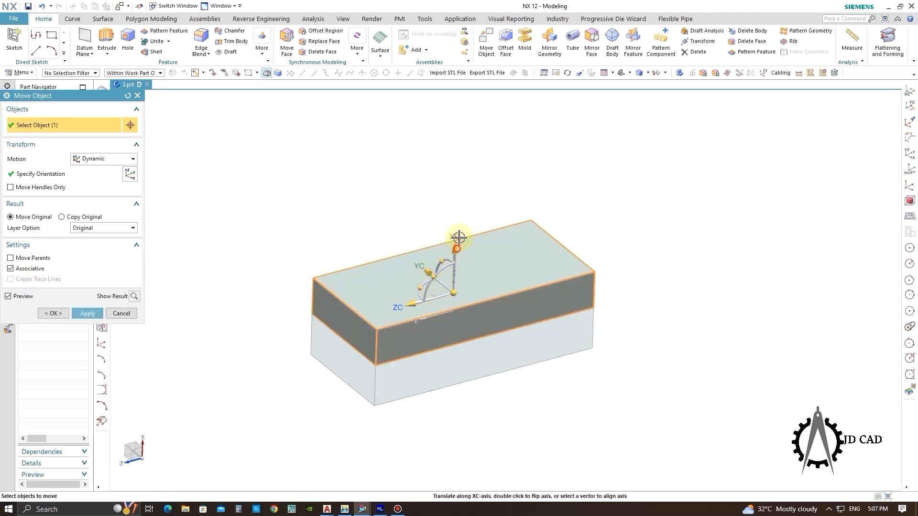
left_click_drag(439, 245, 378, 113)
scroll(432, 353, "down", 2)
scroll(420, 167, "up", 2)
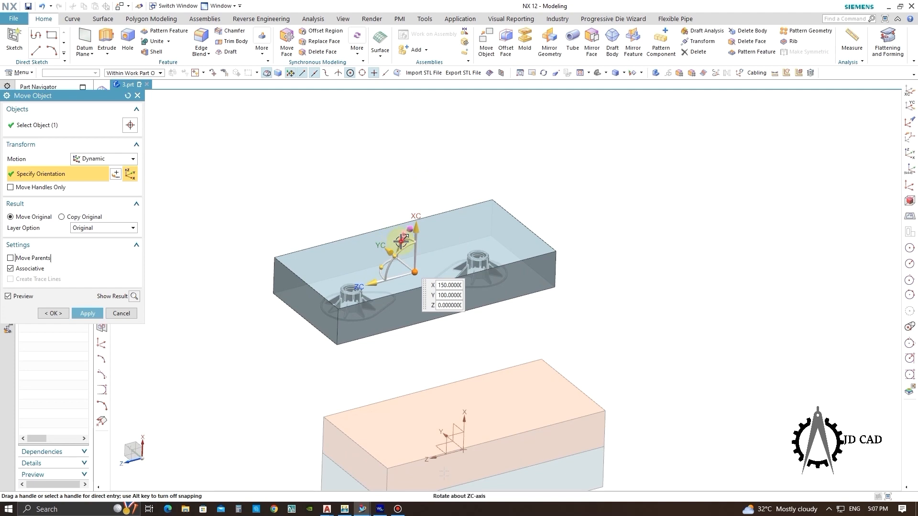
Step: Rotate the orange block 90° about the ZC axis, shift it back to about Y 125, and apply the move
left_click(401, 240)
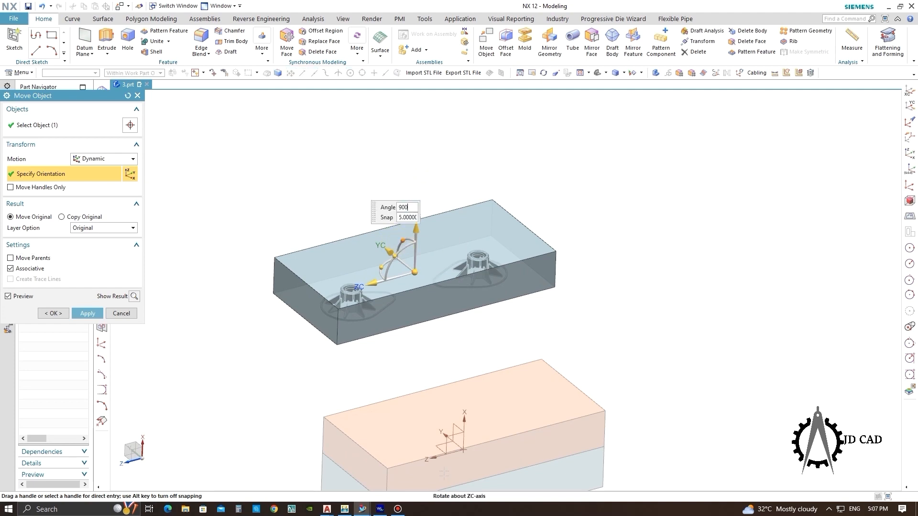
type("90")
key("Return")
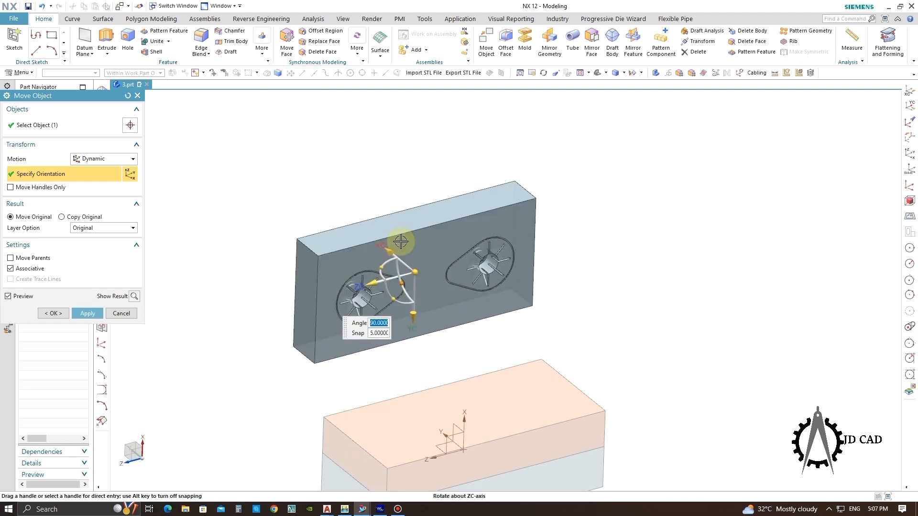
left_click_drag(386, 243, 381, 236)
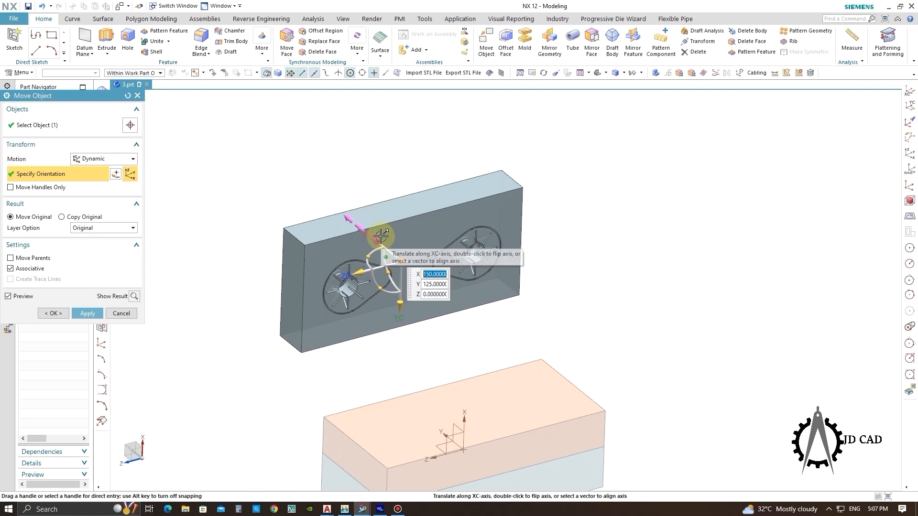
left_click(86, 313)
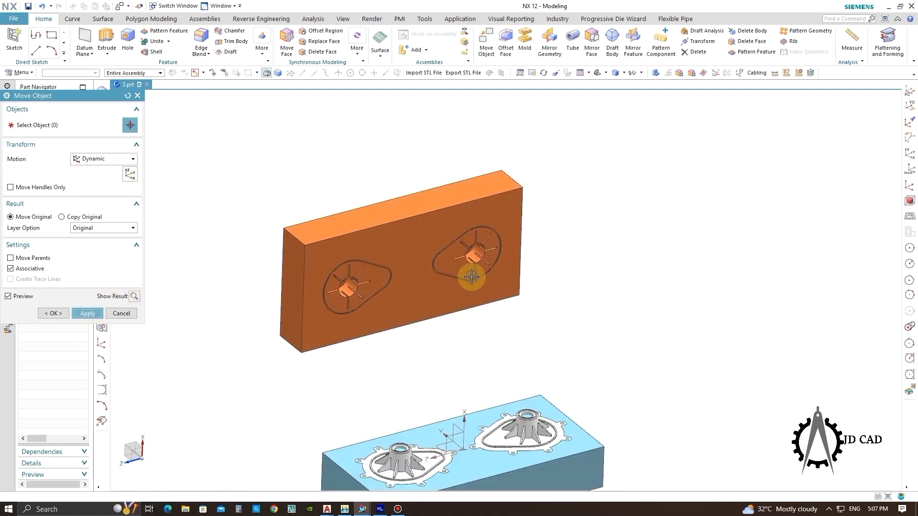
Step: Move both cover bodies up along the XC axis to about X 104, between the mold blocks, and apply the move
scroll(471, 277, "down", 3)
scroll(495, 352, "up", 4)
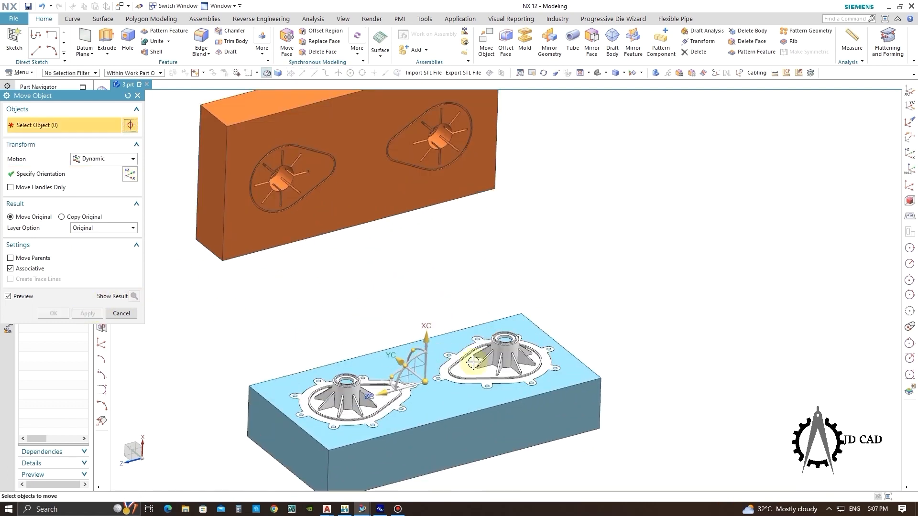
left_click(497, 362)
left_click(358, 399)
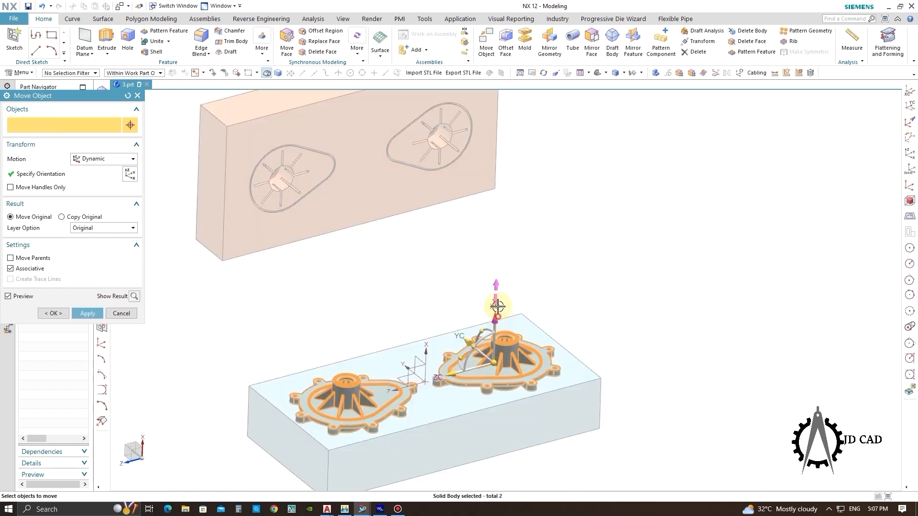
left_click_drag(497, 306, 498, 213)
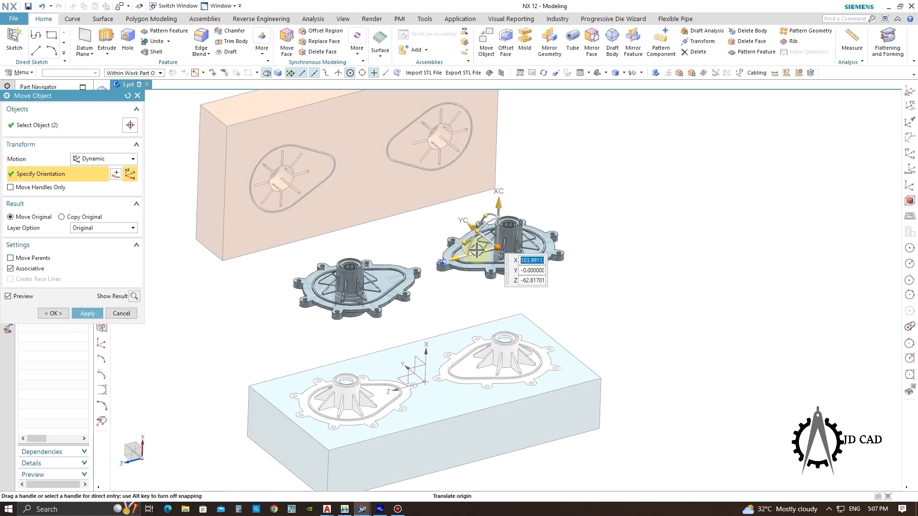
left_click(88, 314)
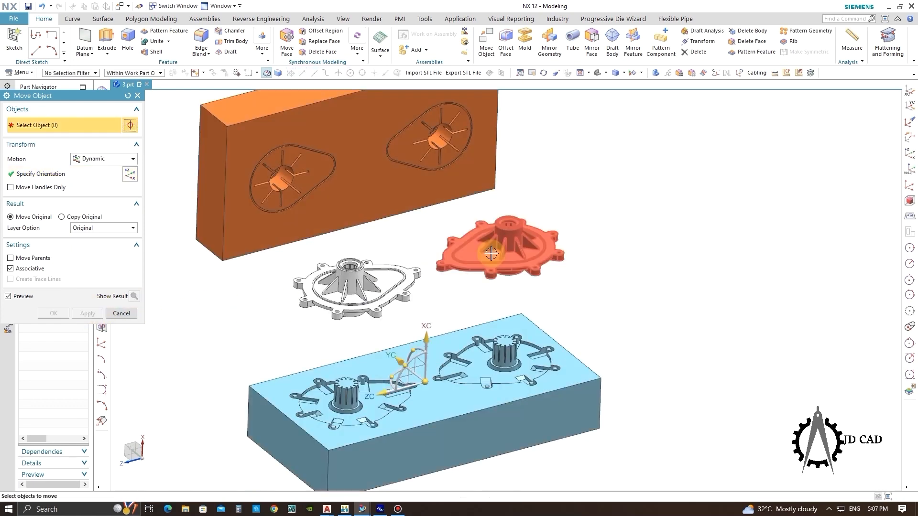